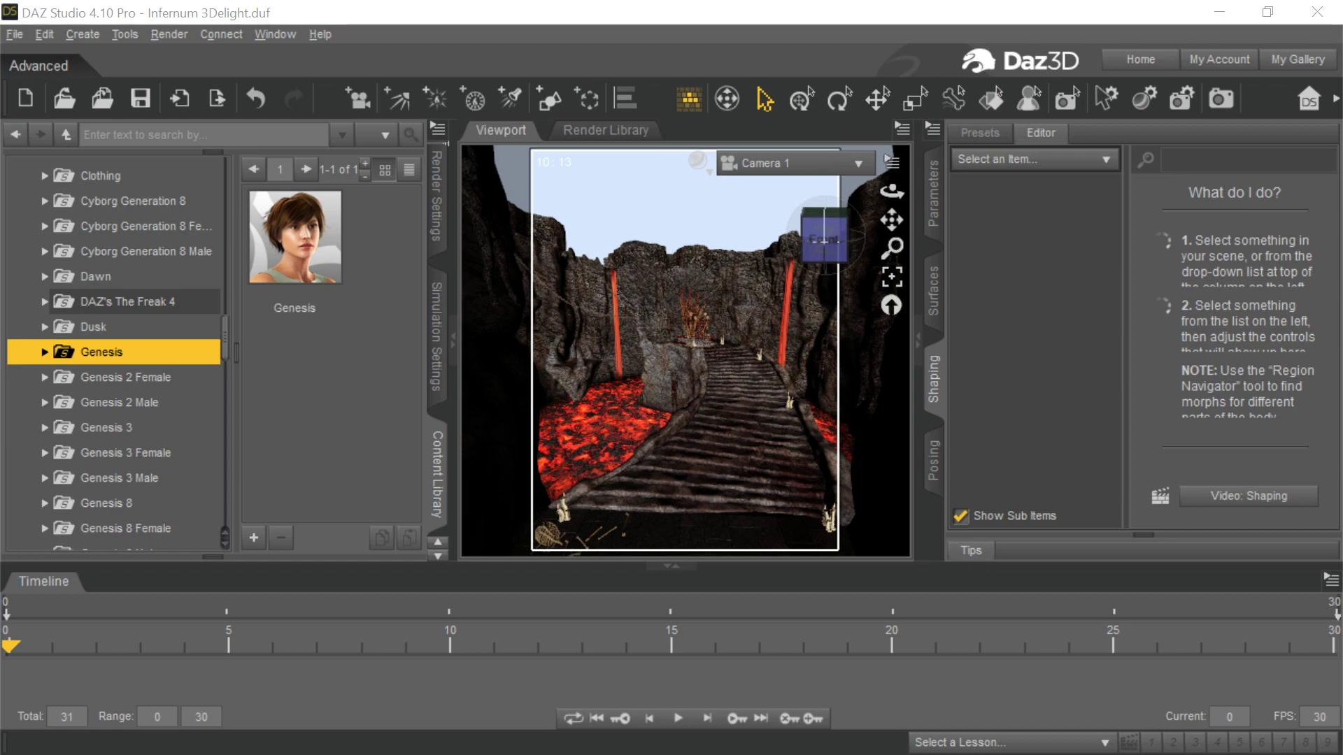
Step: Float the Scene pane, expand MRLN_Terrain to review its child objects, then collapse and re-dock it
drag(18, 140, 414, 144)
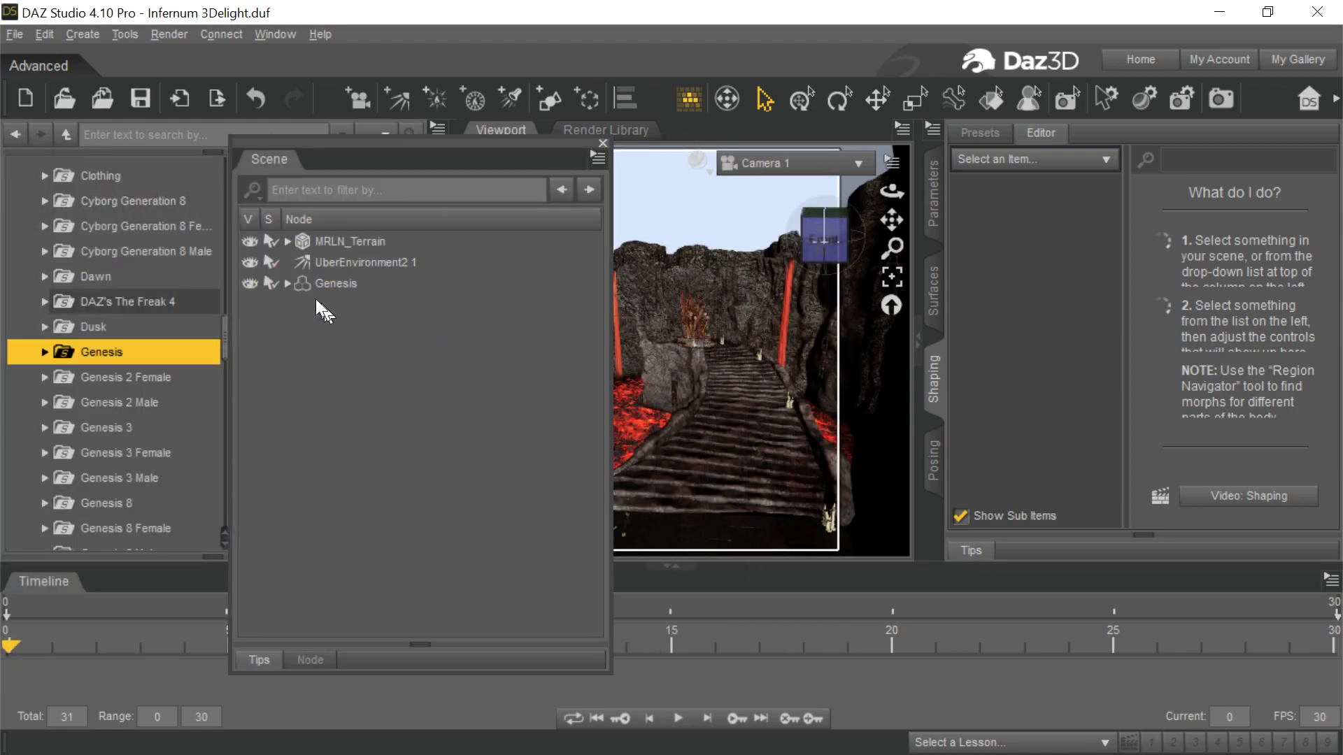
click(287, 242)
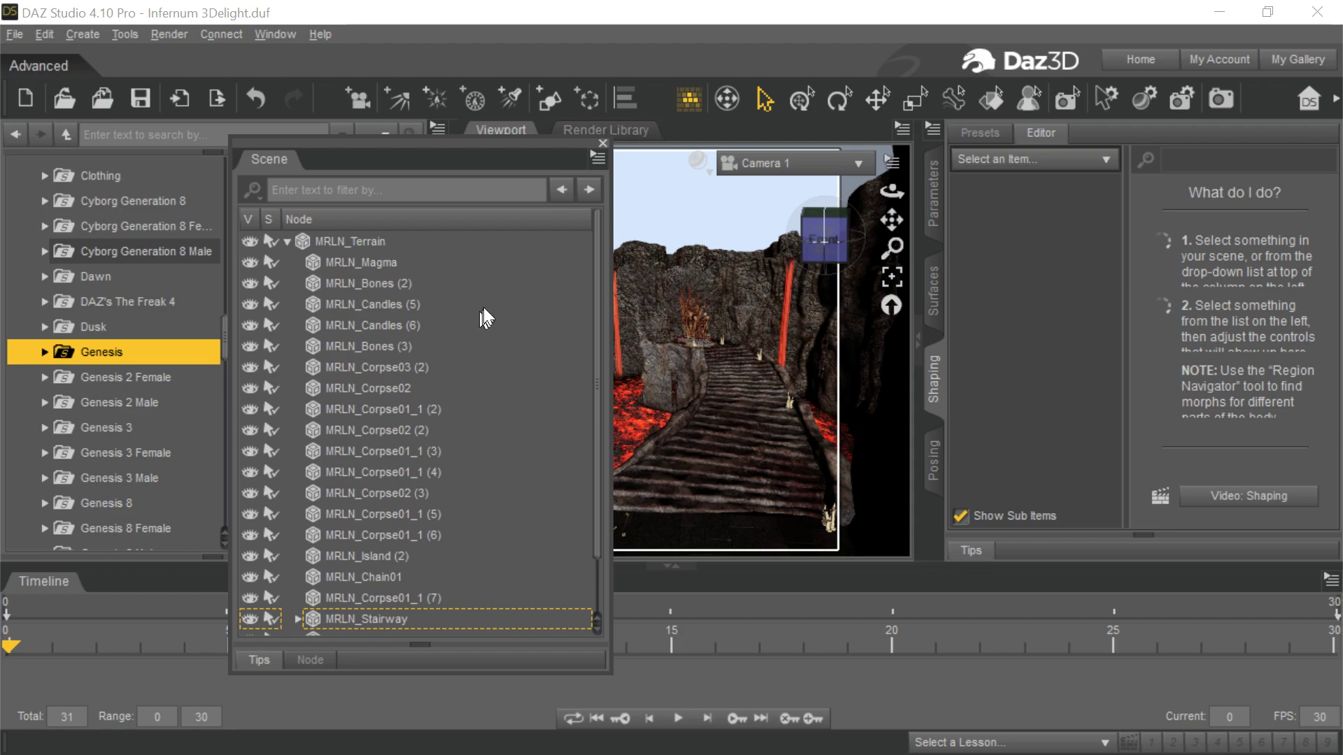
click(289, 242)
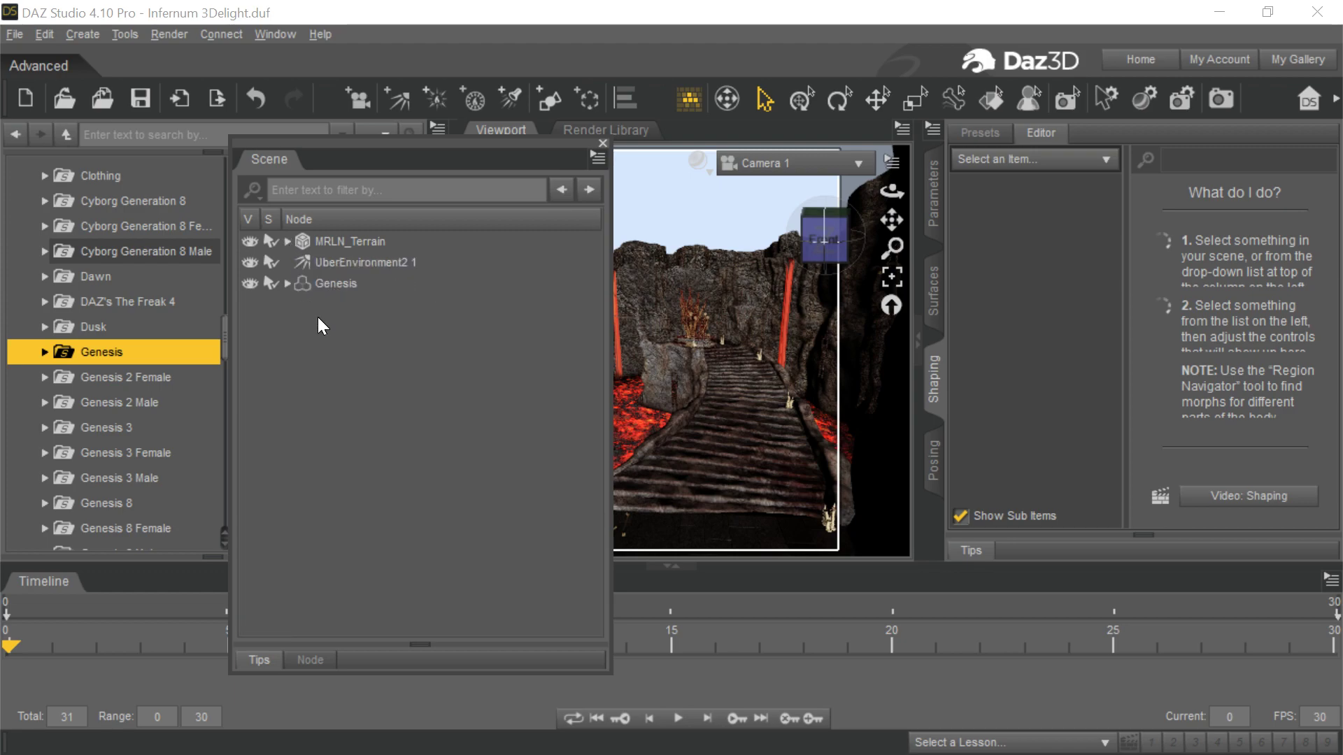
drag(429, 144, 343, 291)
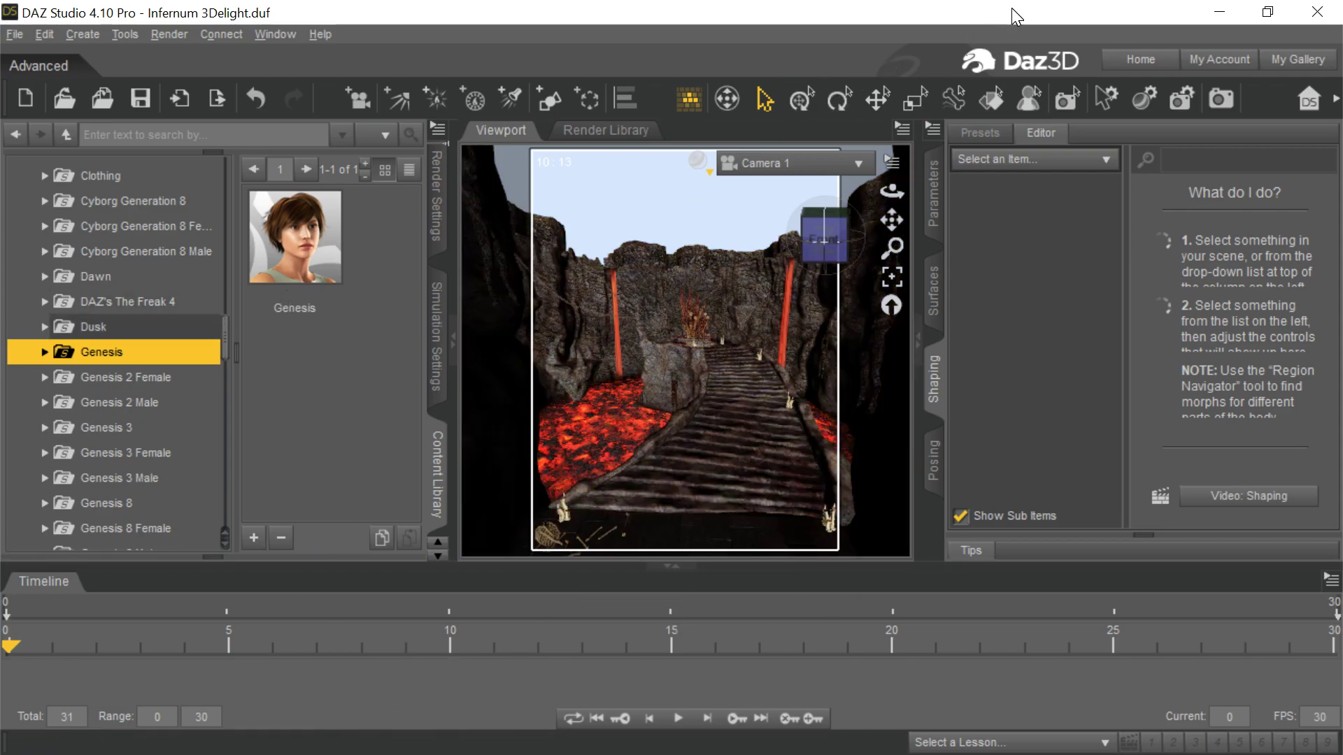
Step: Minimize DAZ Studio and import Infernum_Part1.fbx via Transformer with BASIC embedded textures, not saving the project
click(1217, 12)
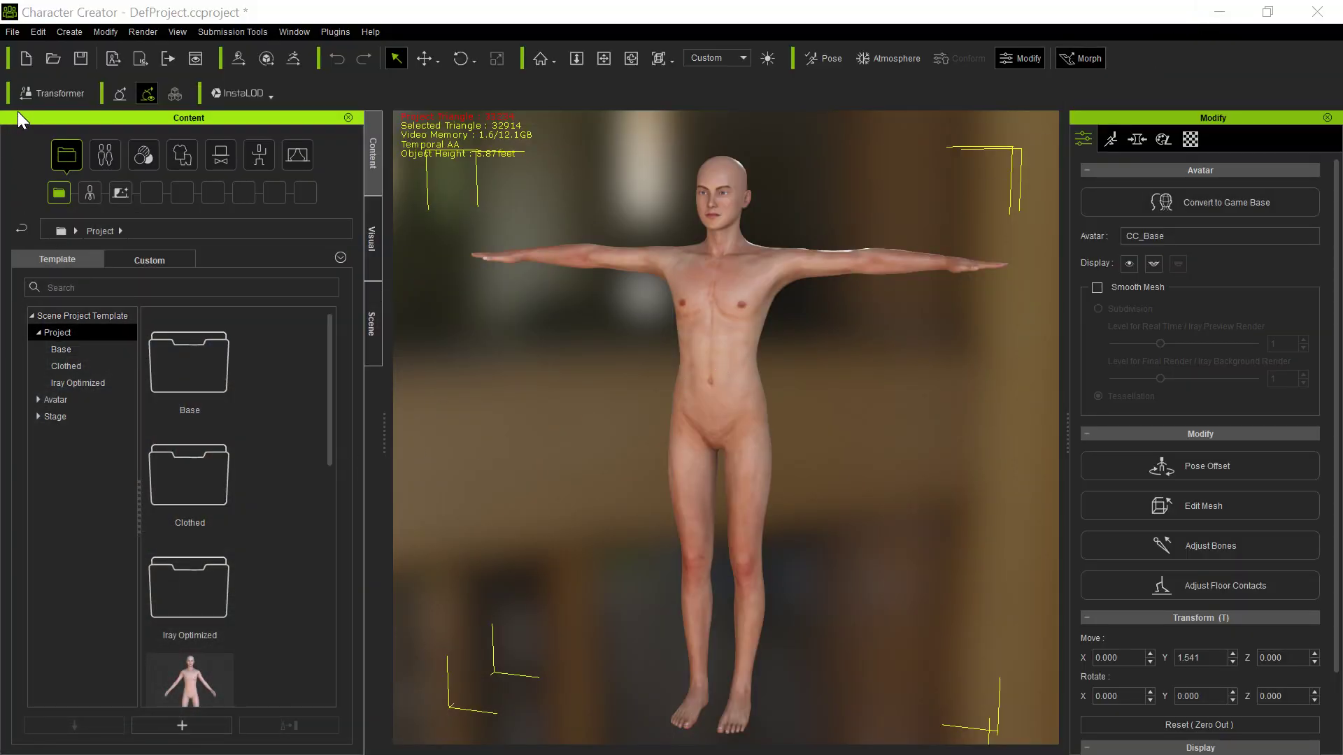
click(57, 96)
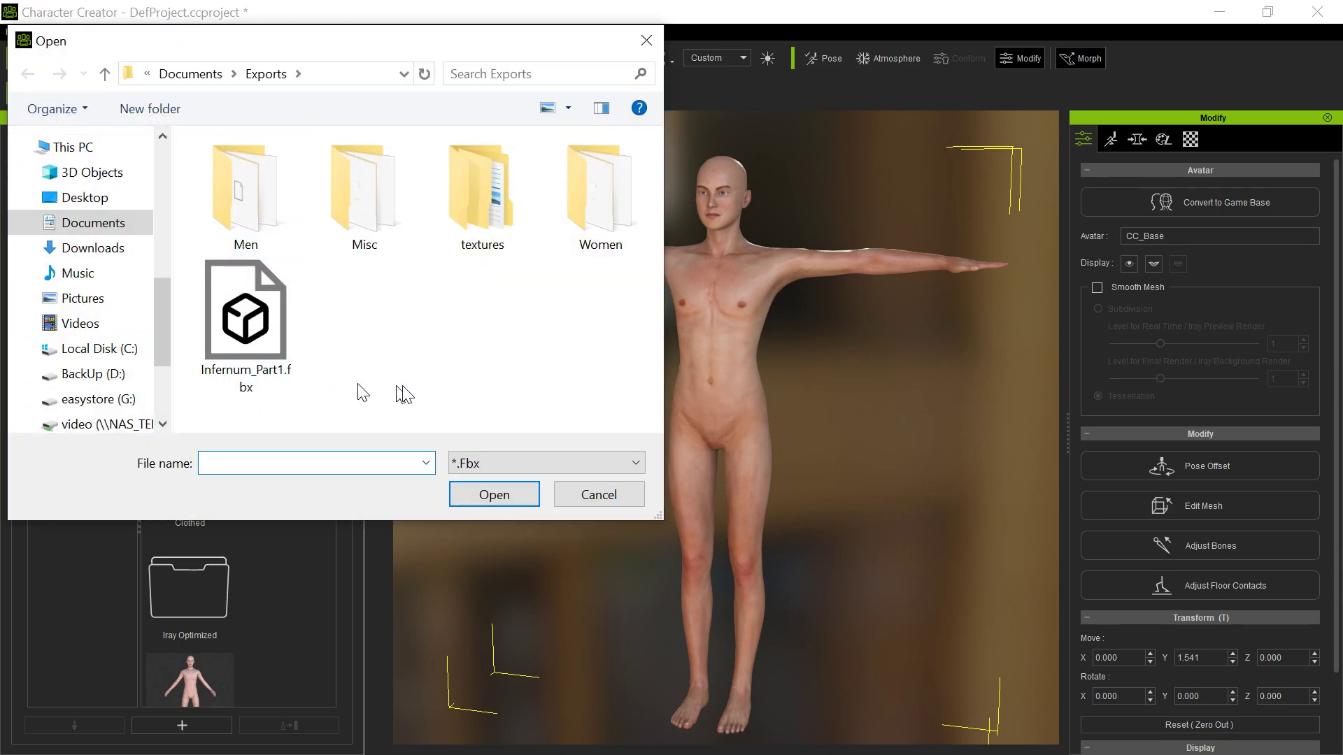
click(240, 341)
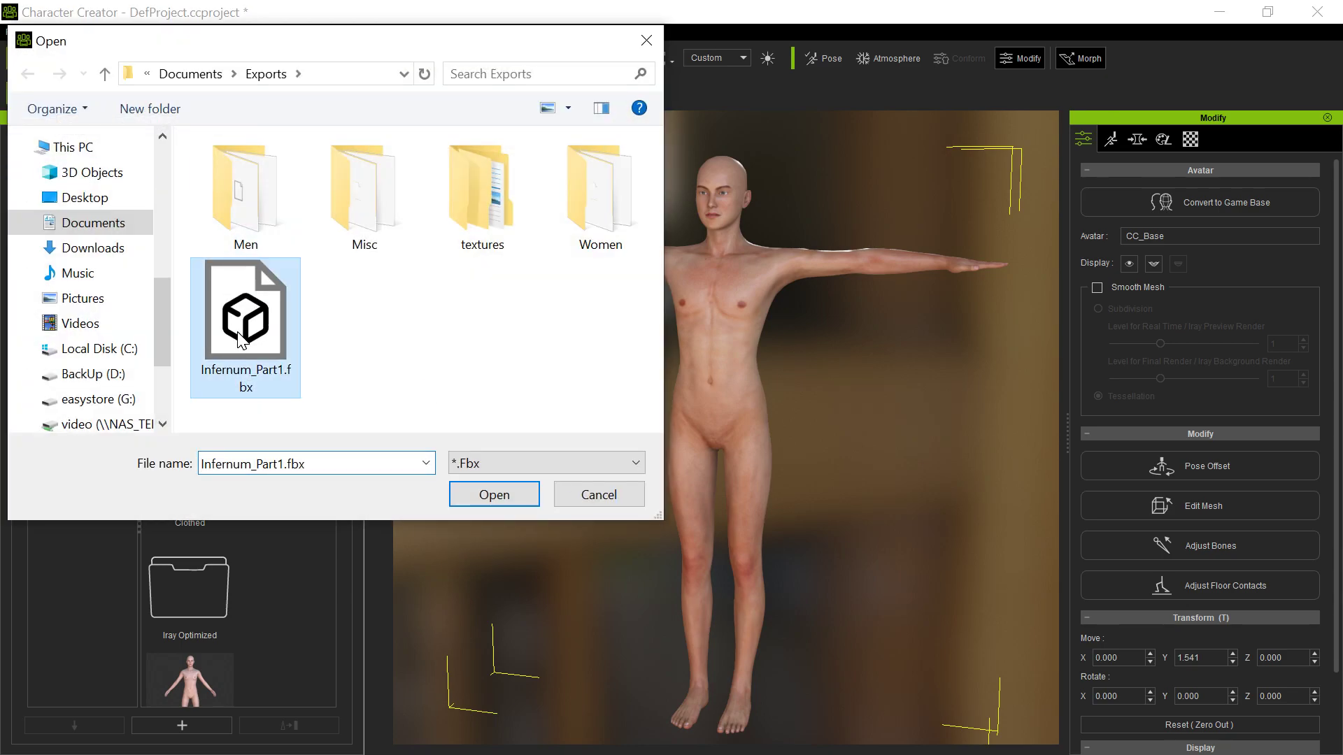
click(495, 494)
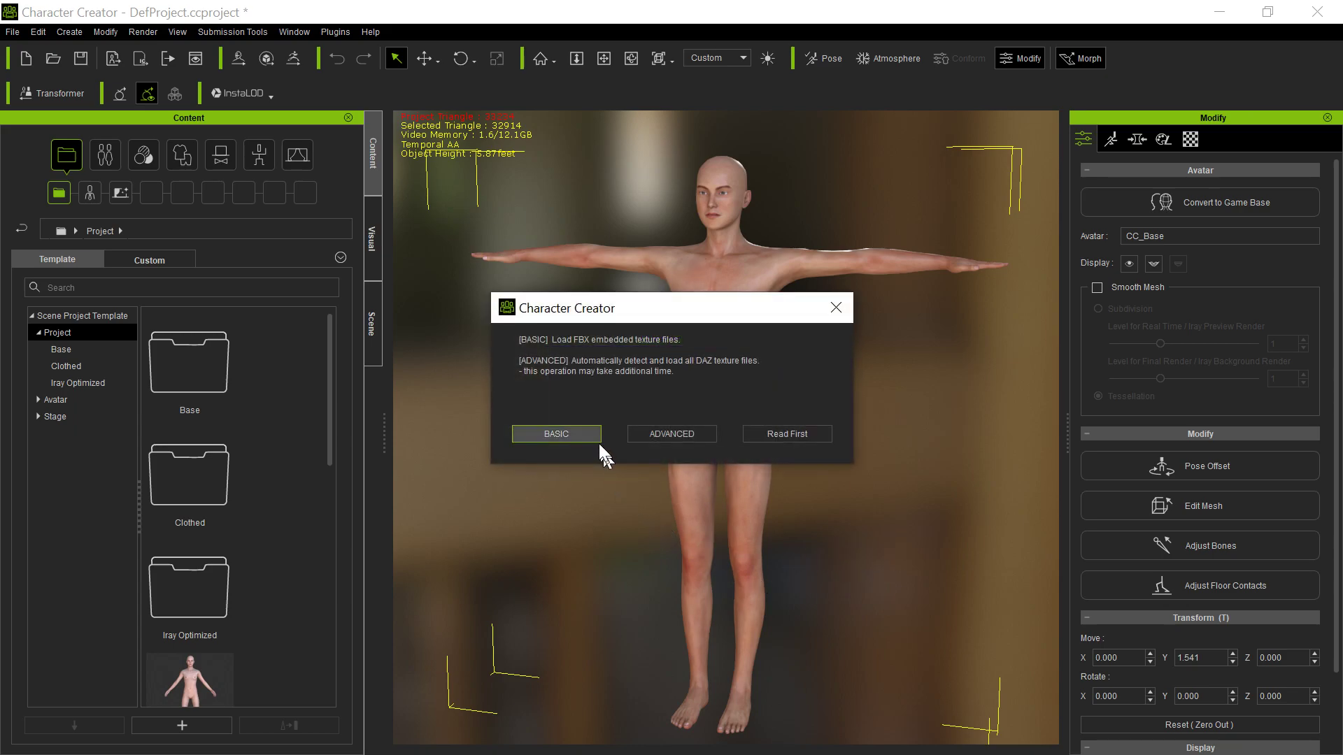
click(596, 439)
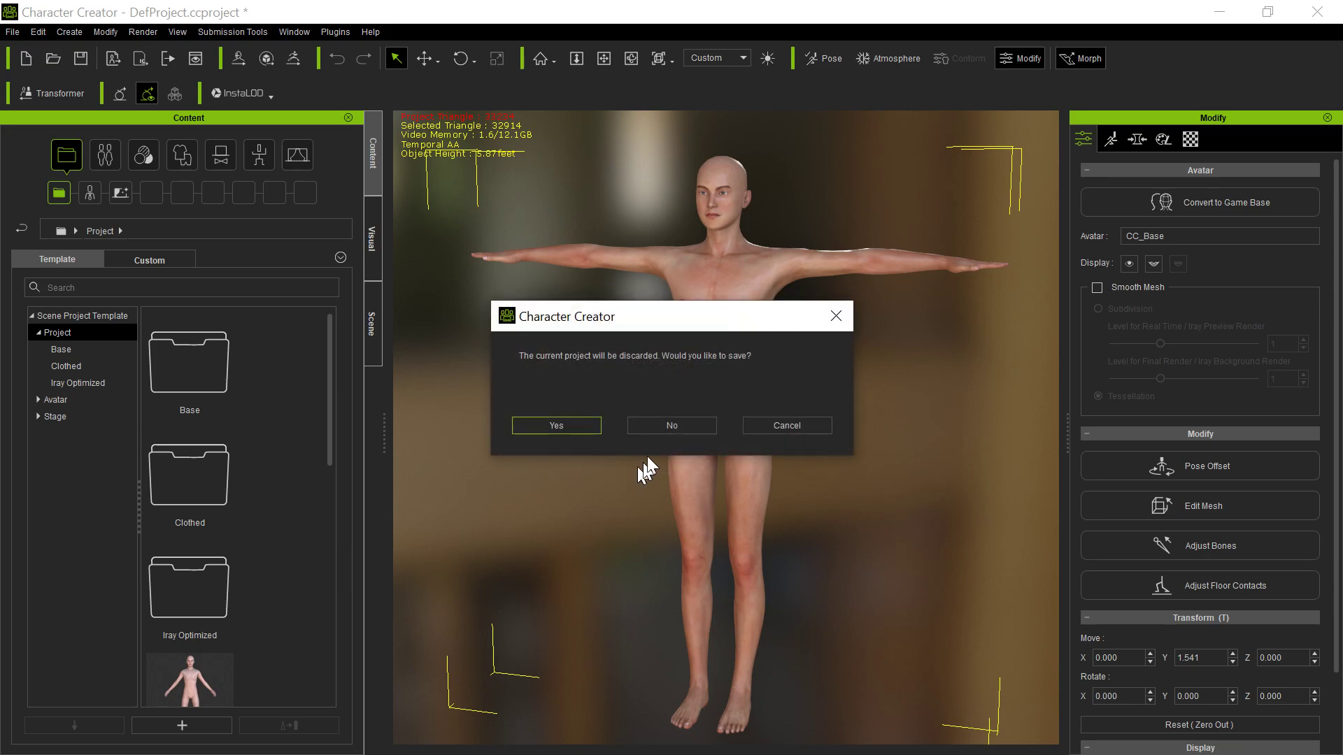
click(668, 424)
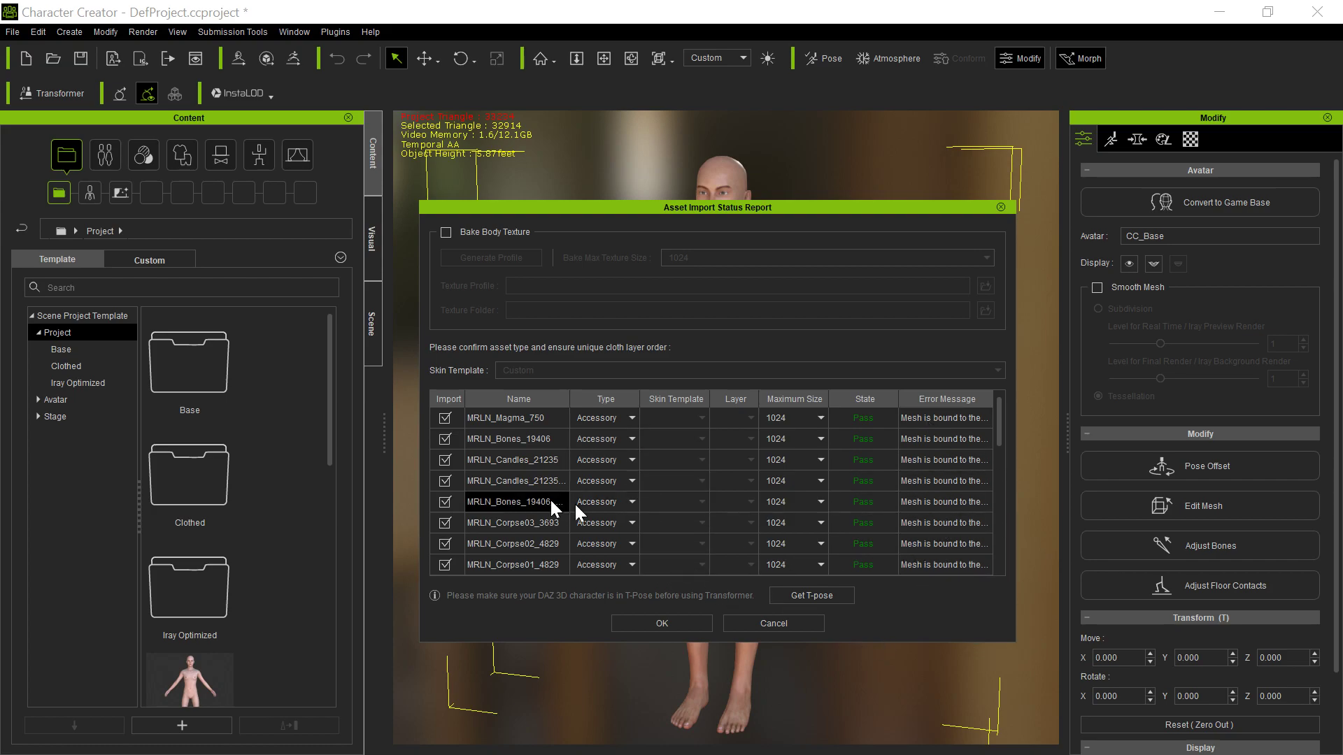
Step: Confirm all MRLN pieces as Accessory items in the Asset Import Status Report
click(675, 629)
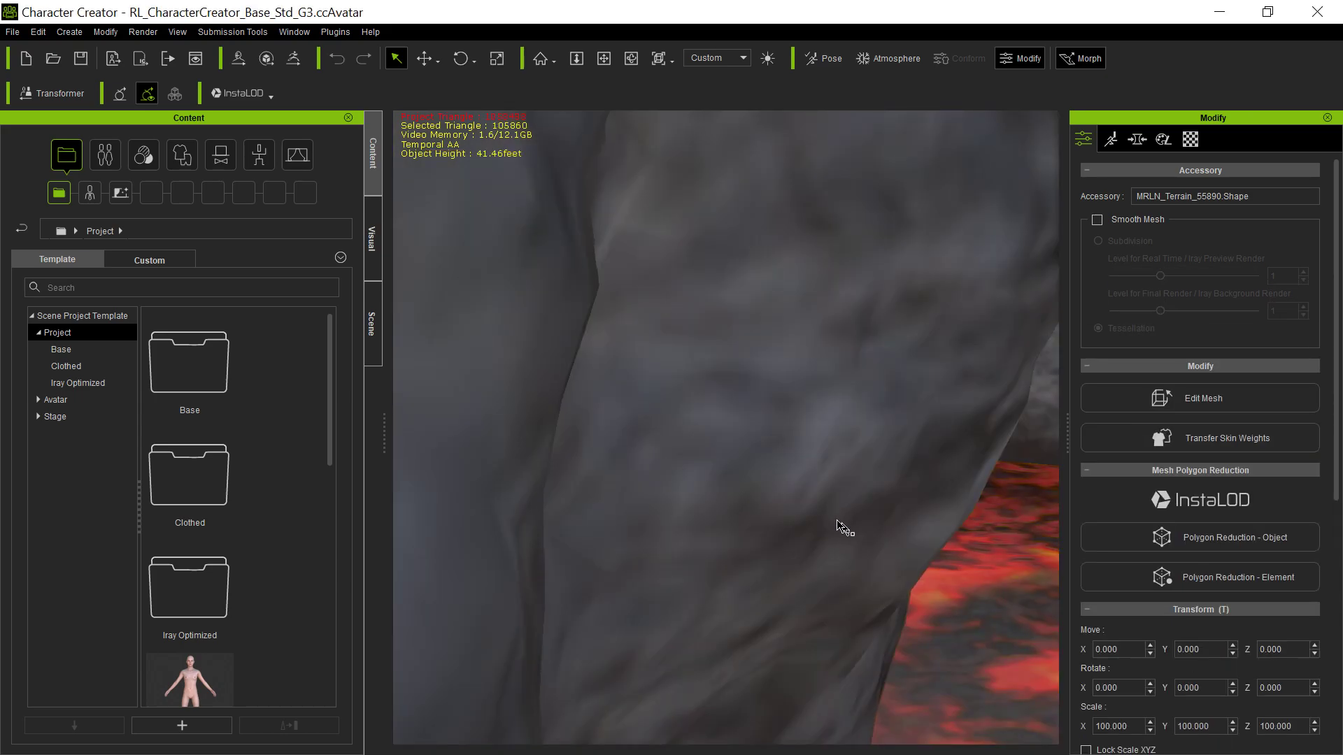
scroll(692, 448, up, 5)
scroll(691, 449, up, 5)
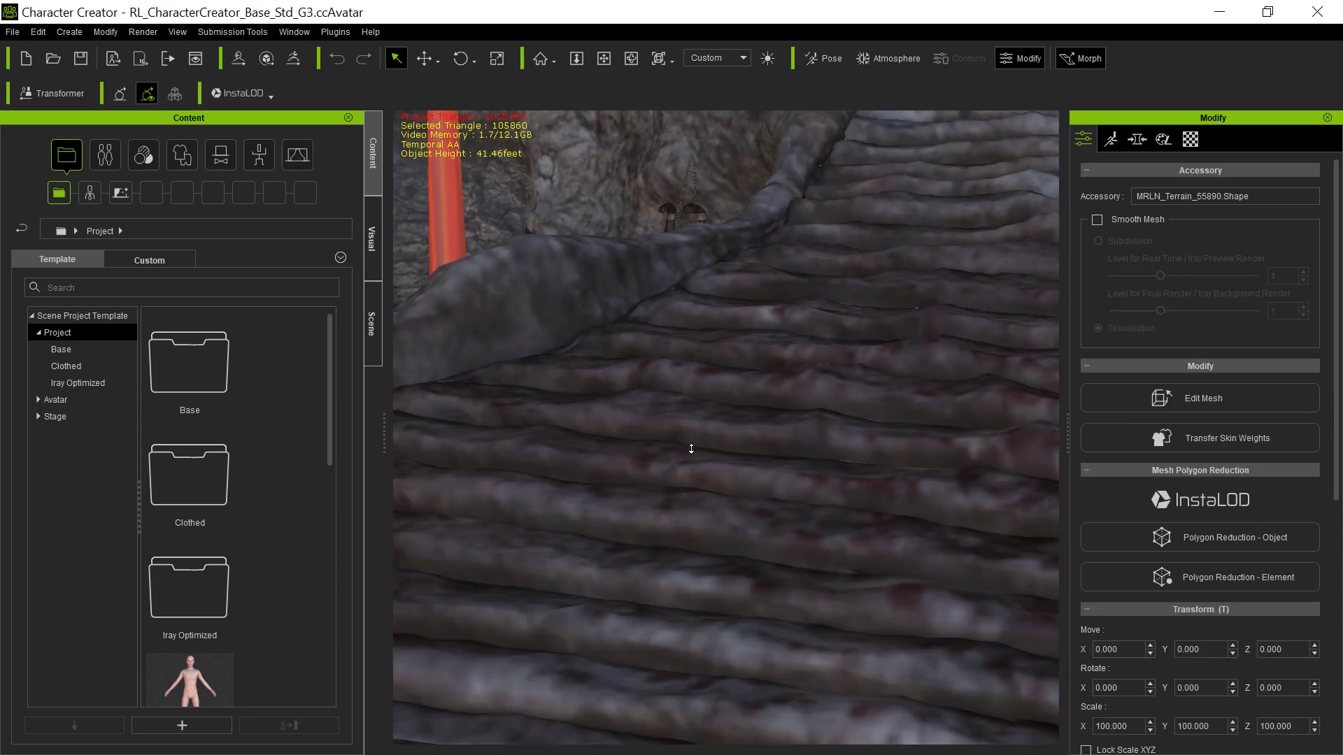
scroll(691, 449, up, 6)
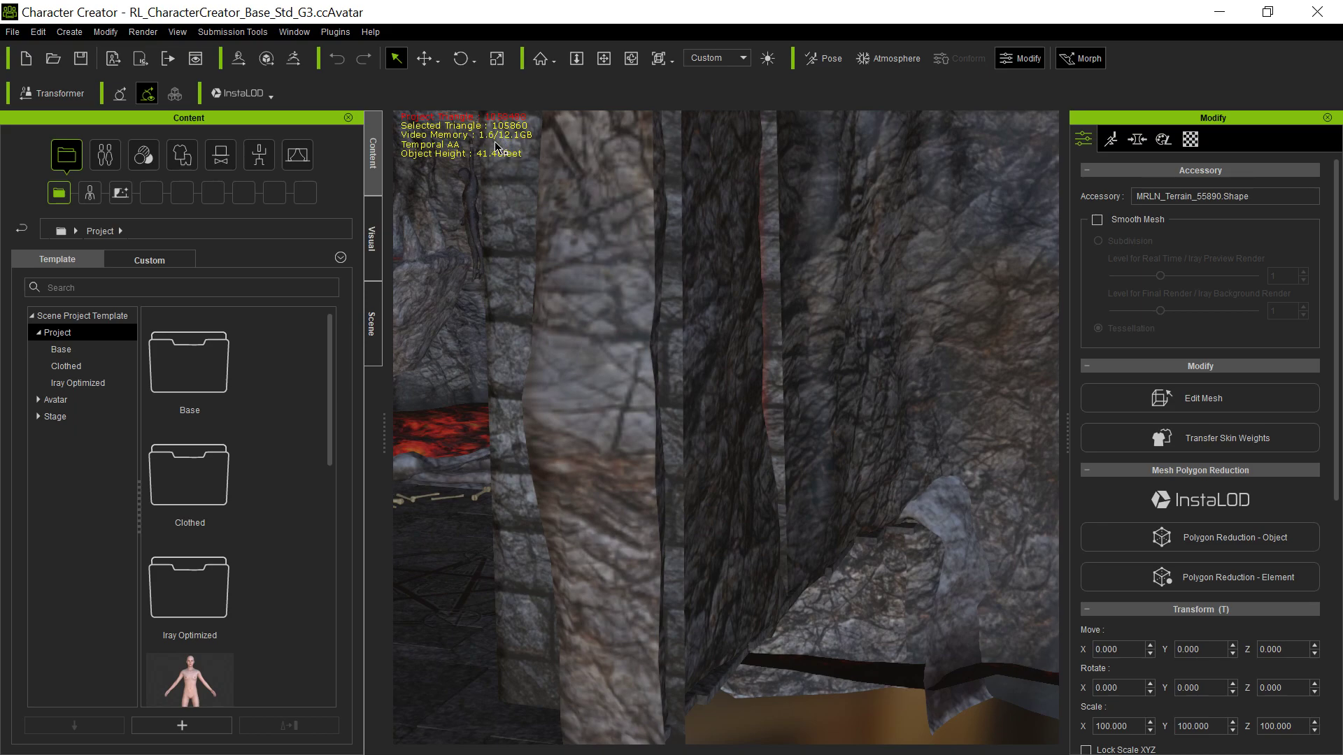
key(x)
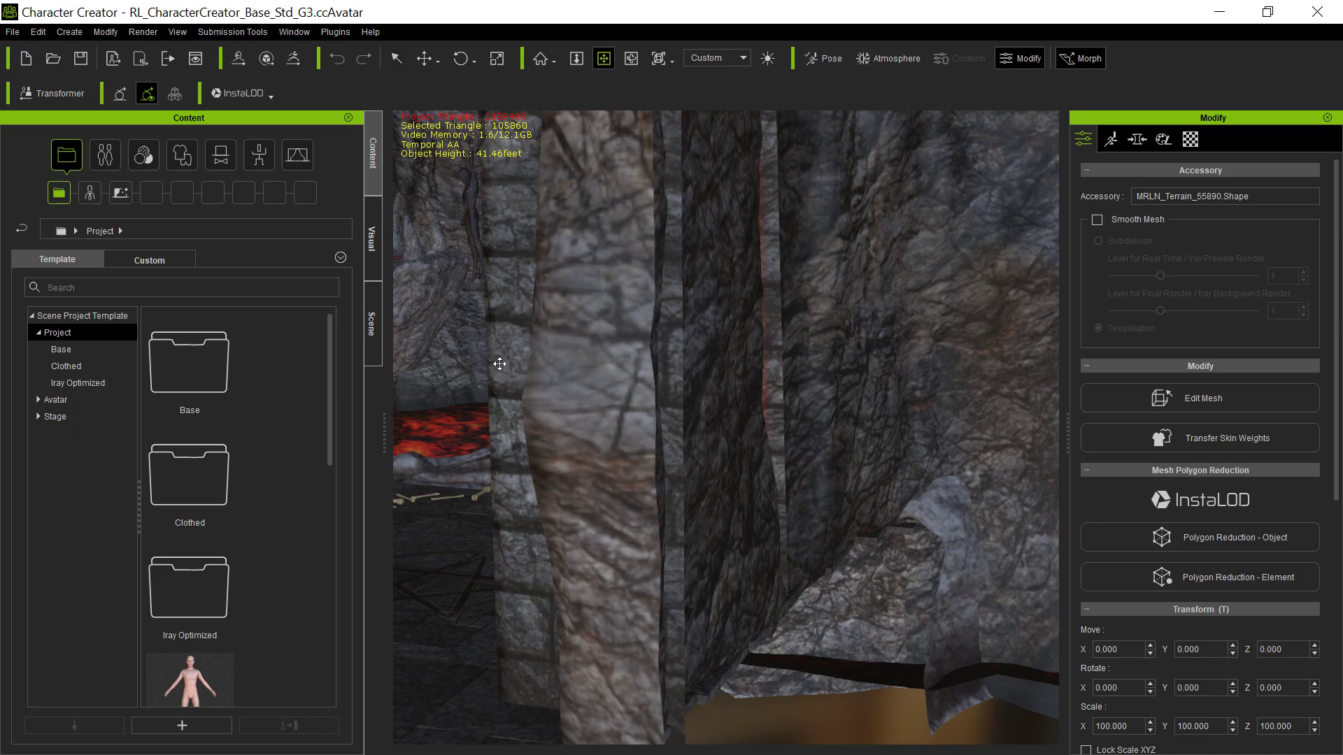
drag(499, 368, 711, 363)
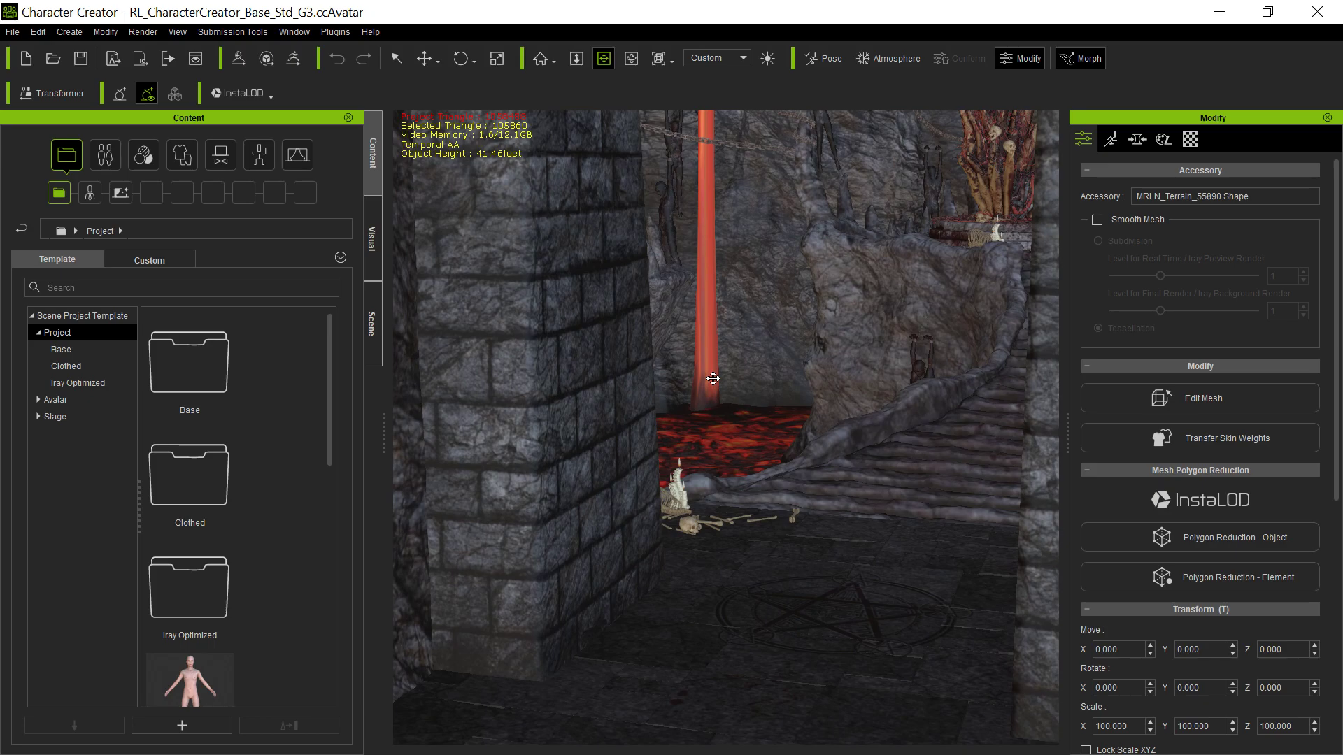
scroll(713, 378, up, 5)
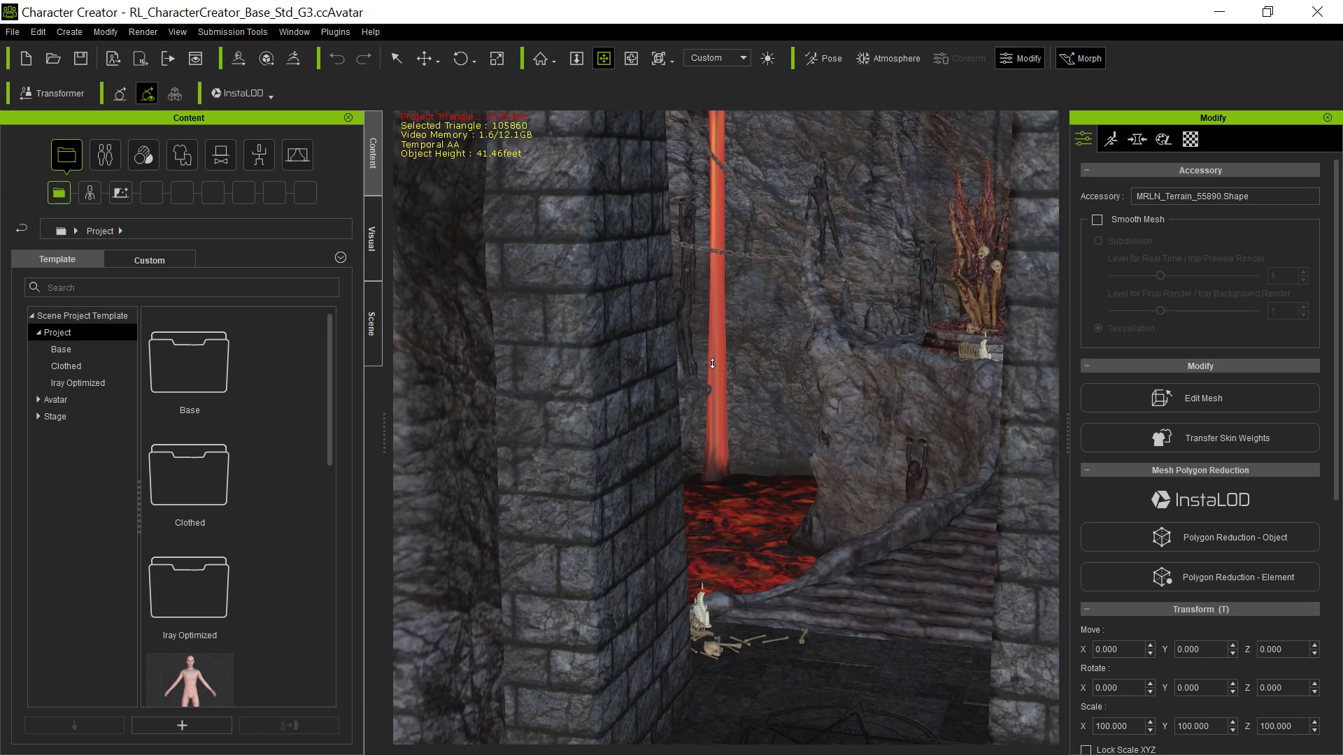
scroll(712, 364, down, 5)
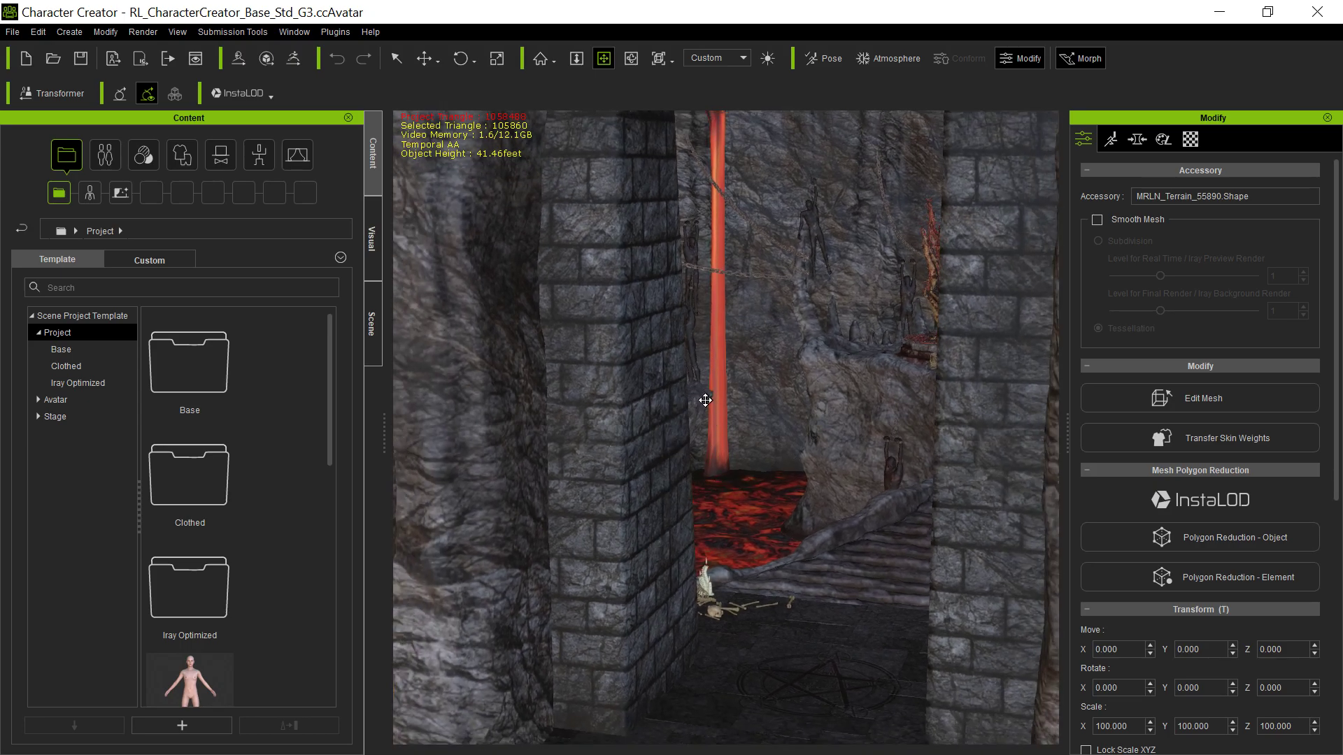
Step: List the scene objects with a widened Name column, then create a new iClone 7 project
click(371, 349)
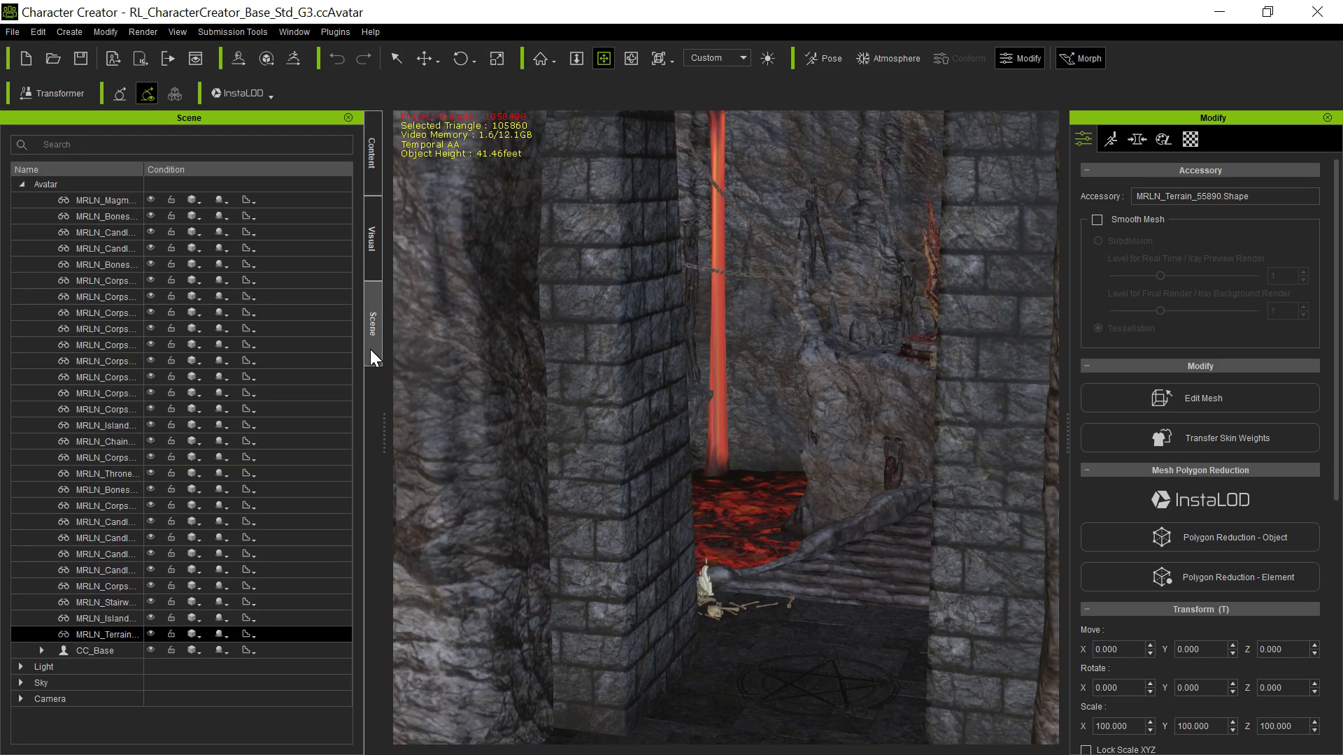
drag(141, 173, 245, 172)
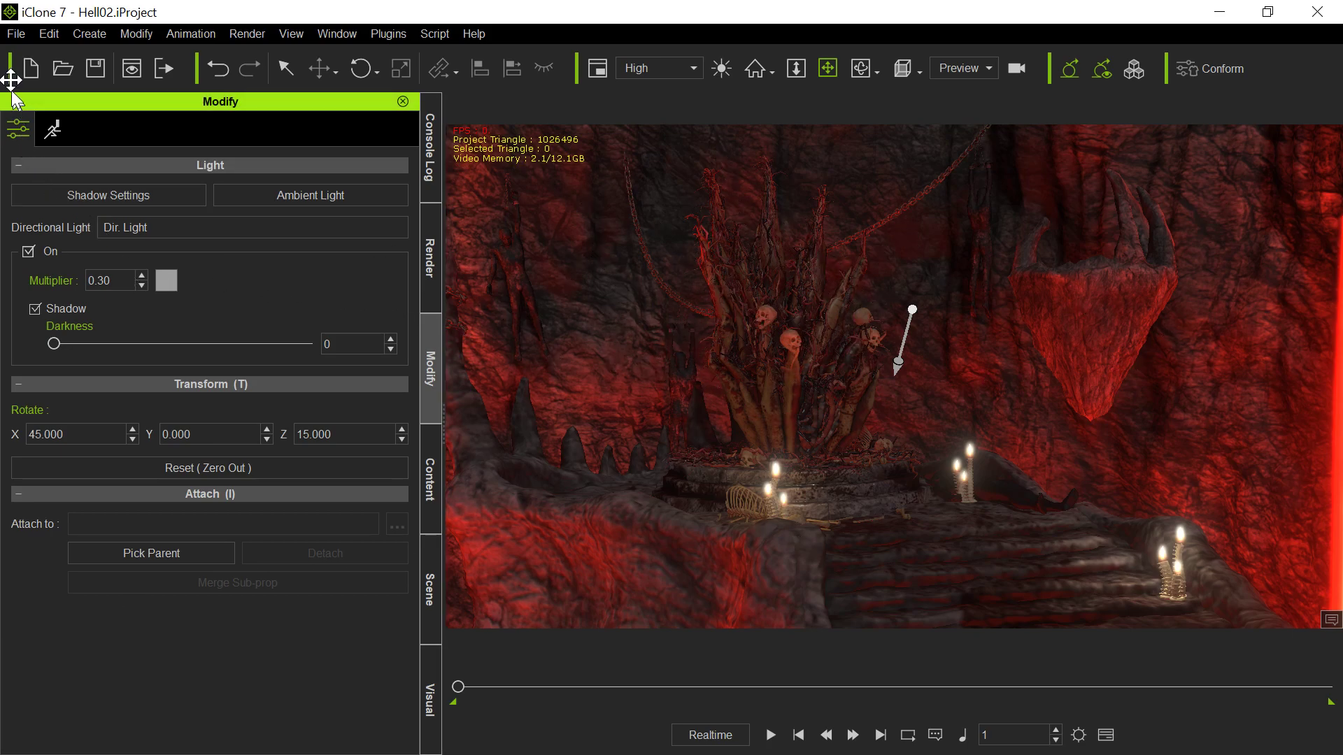
click(15, 33)
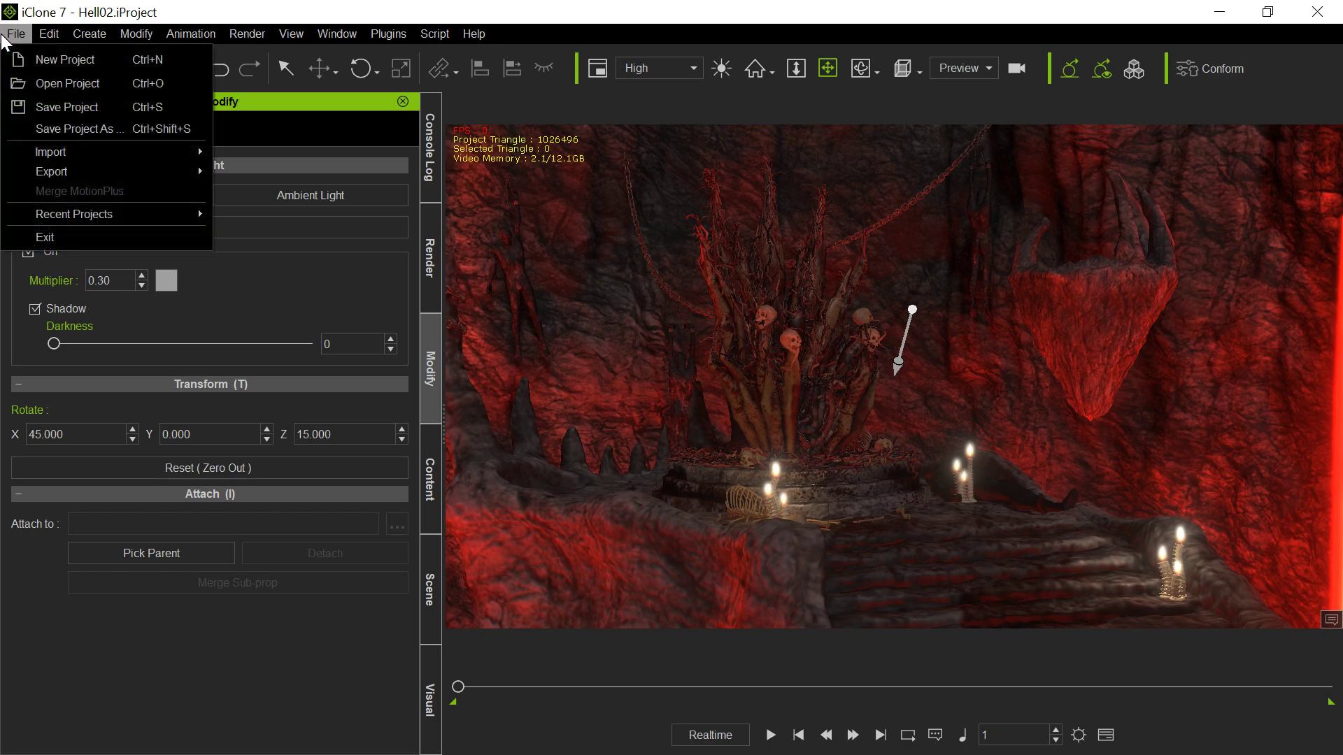
click(28, 60)
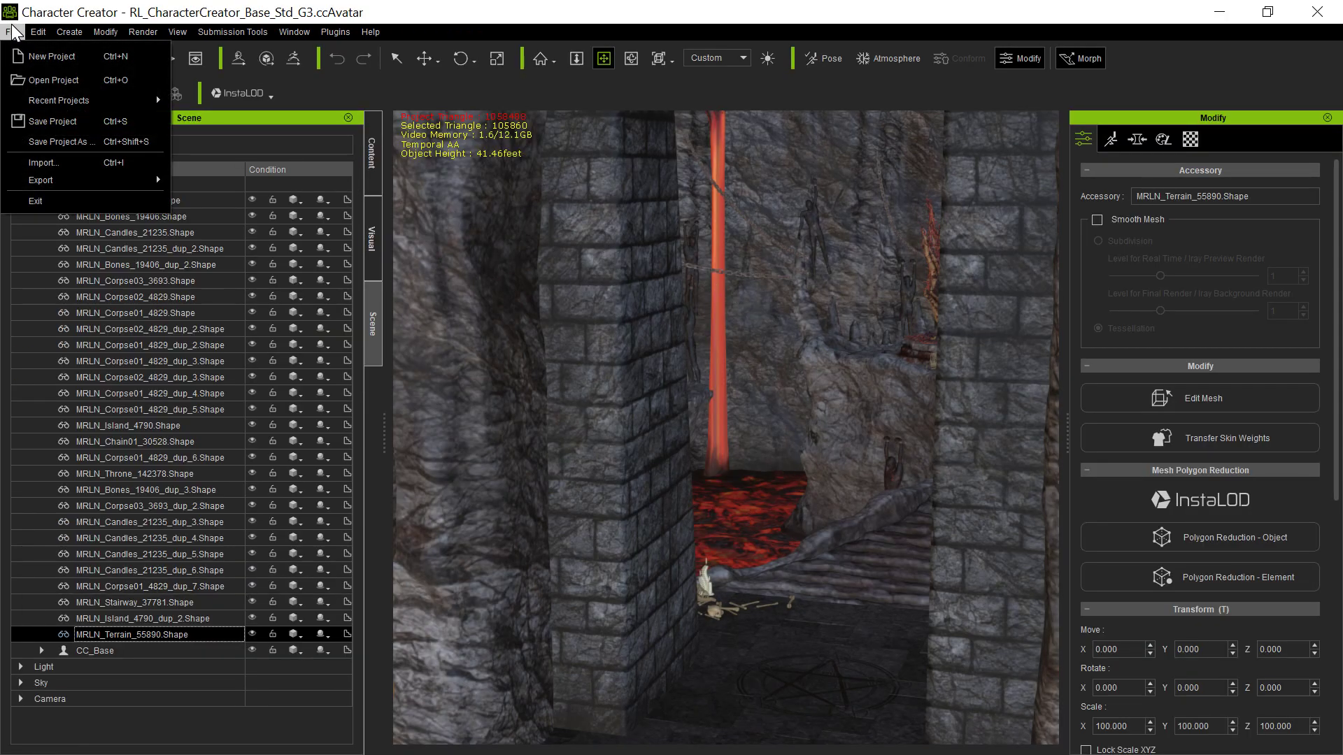
Step: Send the terrain character to iClone 7 with File > Export > Send Character to iClone
mouse_move(84, 181)
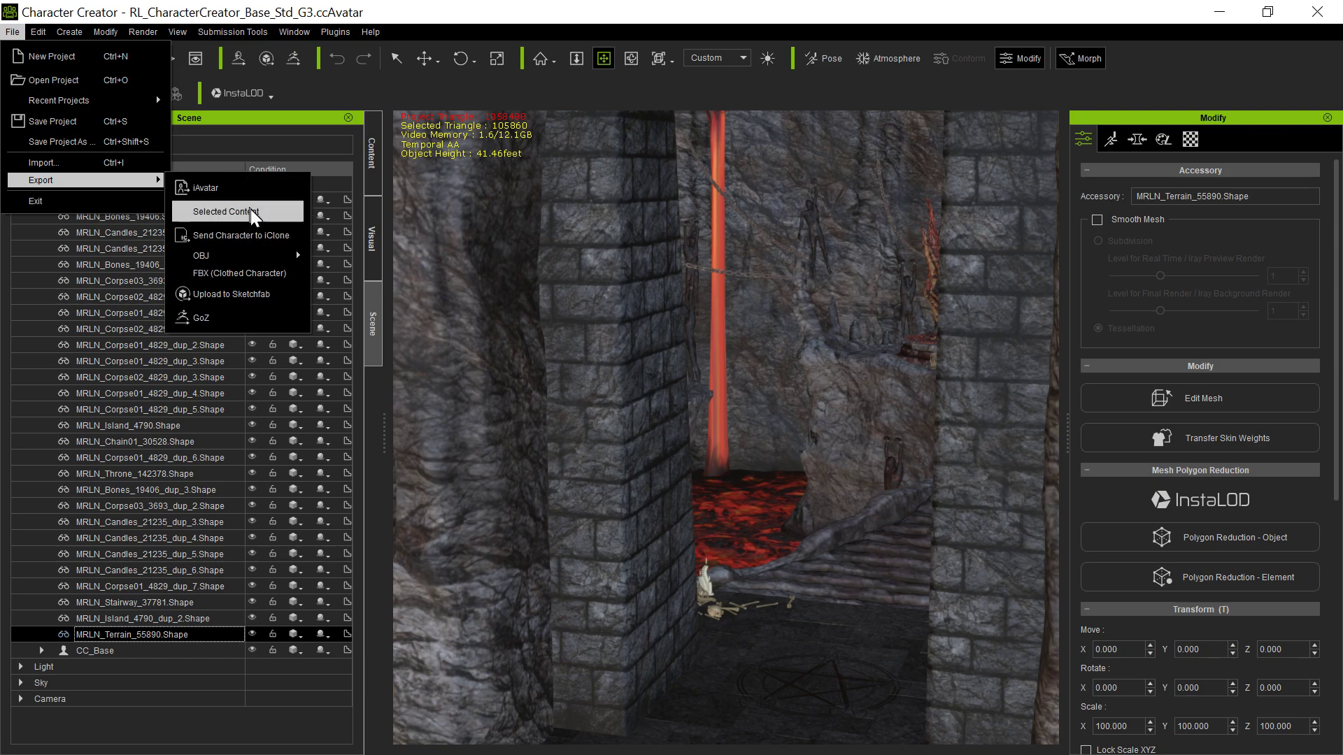
click(255, 235)
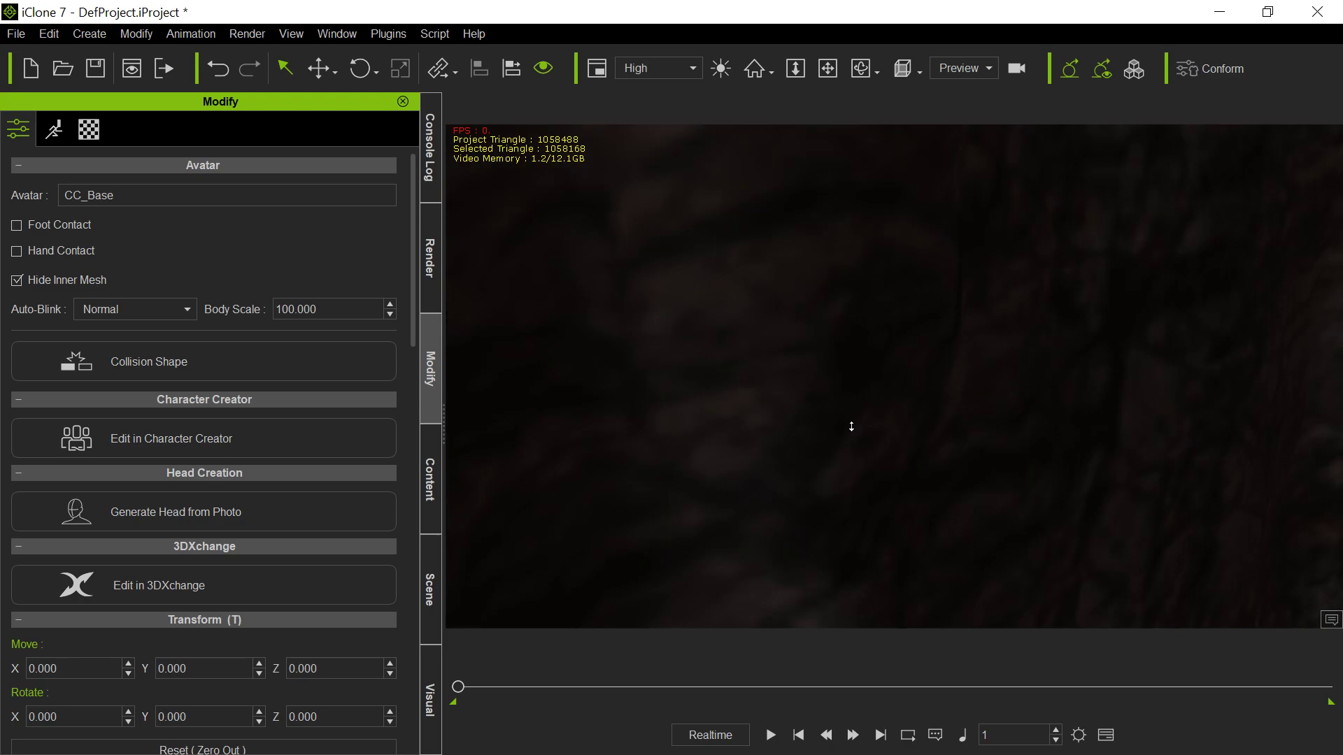
Step: Pan toward the stone stairway and show the Scene list with CC_Base, Sky and Light
scroll(851, 426, down, 5)
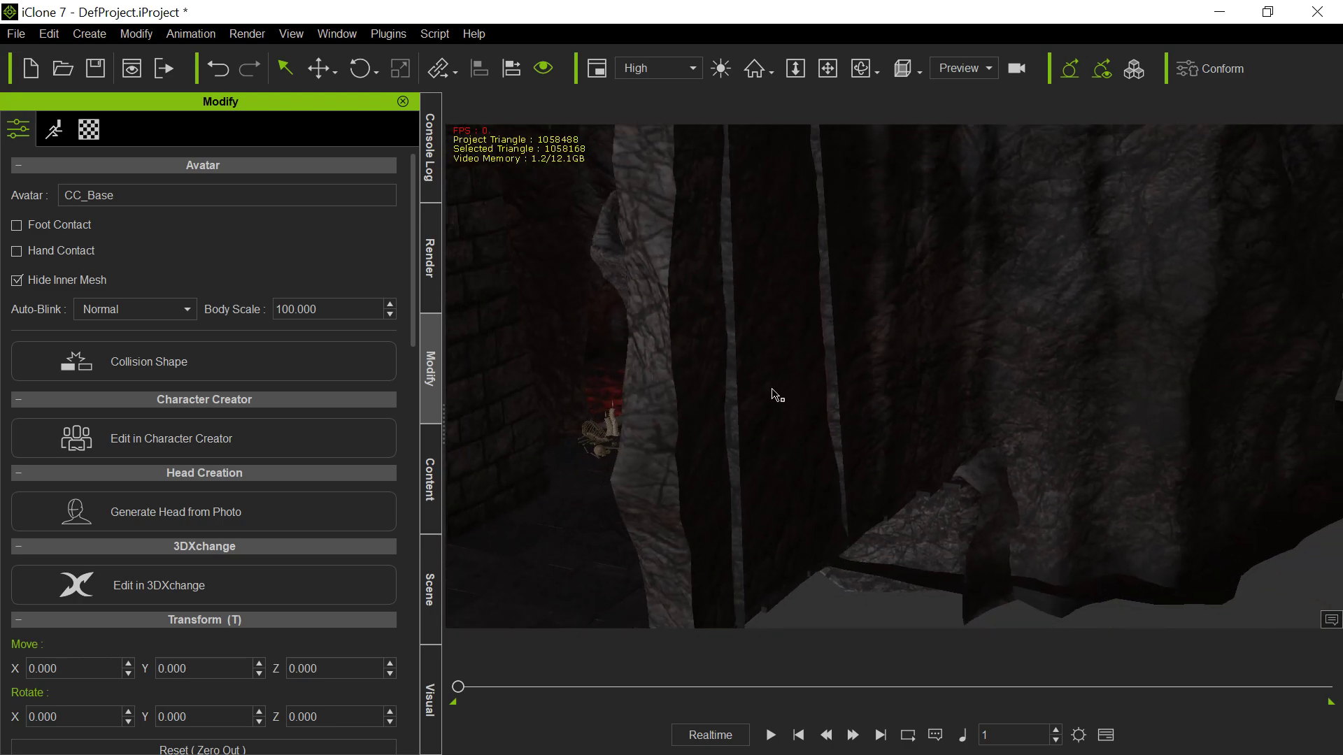
mouse_move(776, 395)
middle_down()
mouse_move(752, 363)
mouse_move(747, 384)
mouse_move(827, 370)
mouse_move(869, 240)
mouse_move(854, 387)
mouse_move(859, 271)
mouse_move(828, 287)
middle_up()
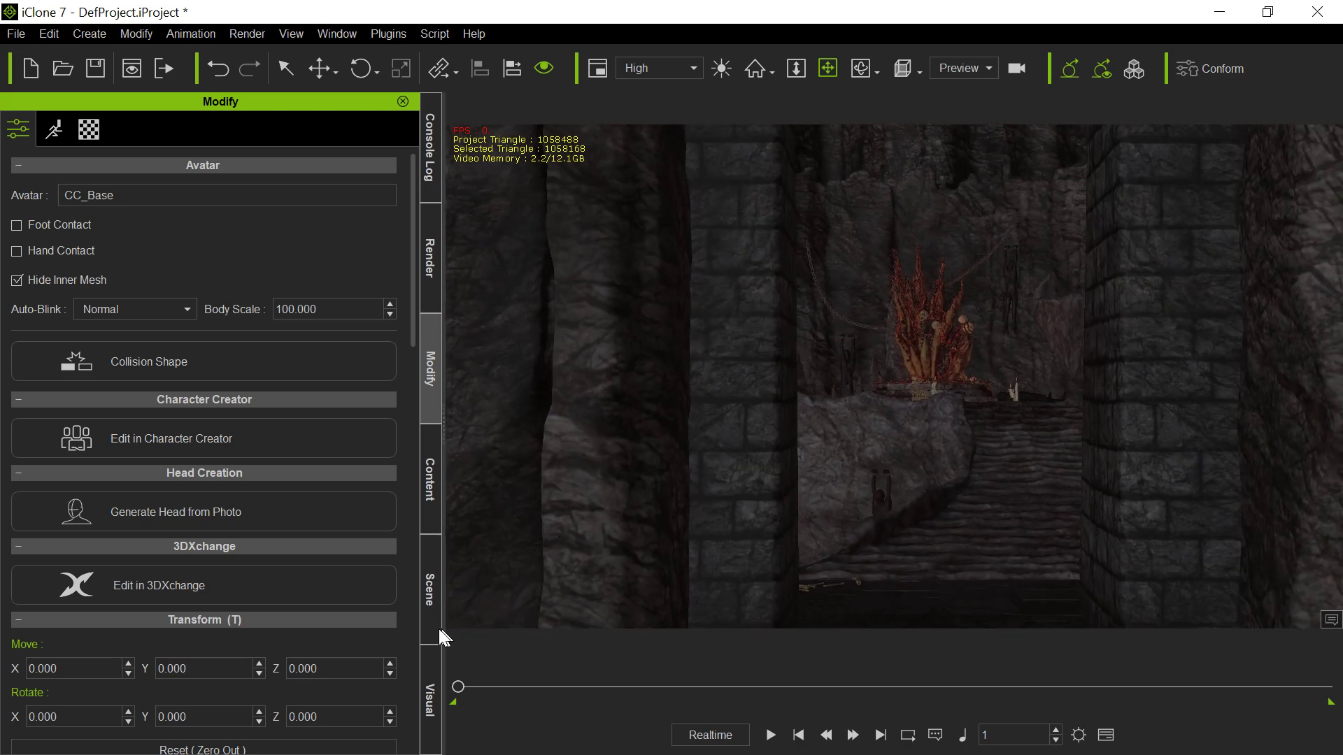
click(431, 591)
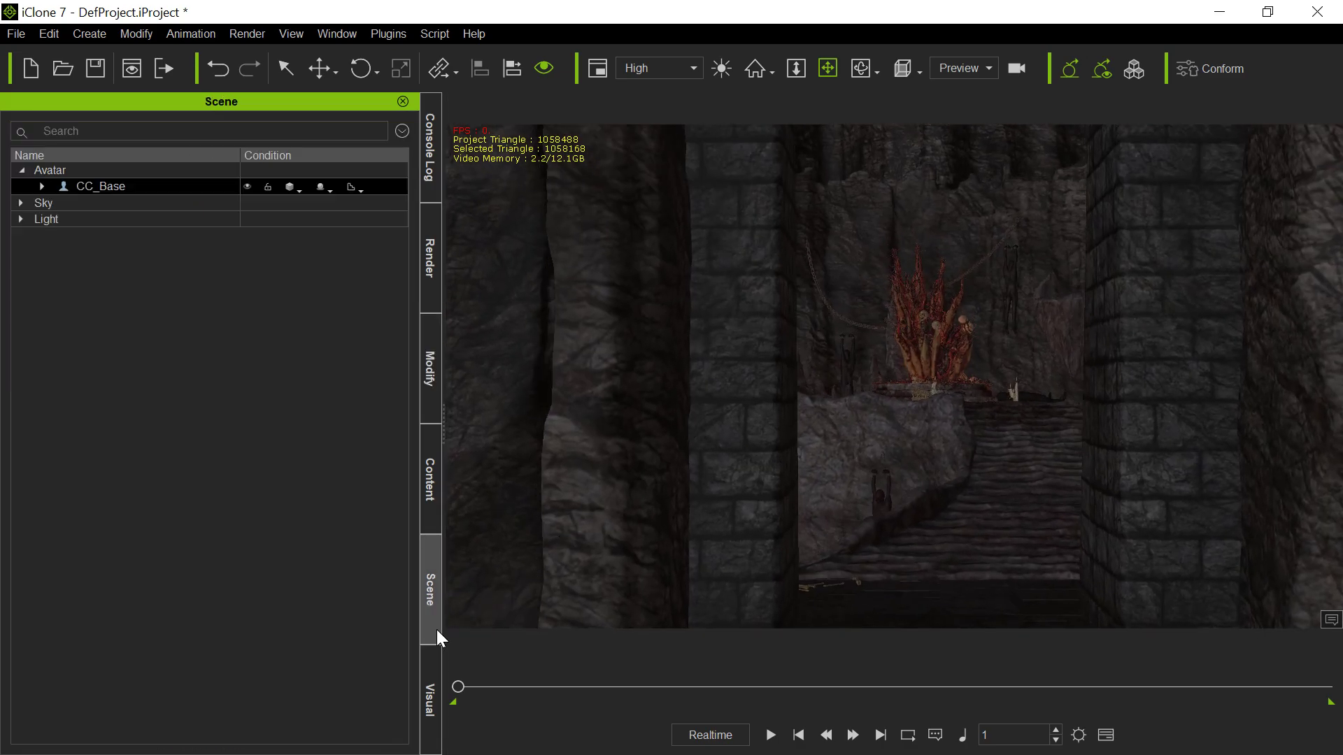
Step: Select MRLN_Magma_750.Shape through MRLN_Terrain_55890.Shape under CC_Base and detach them as props
click(42, 186)
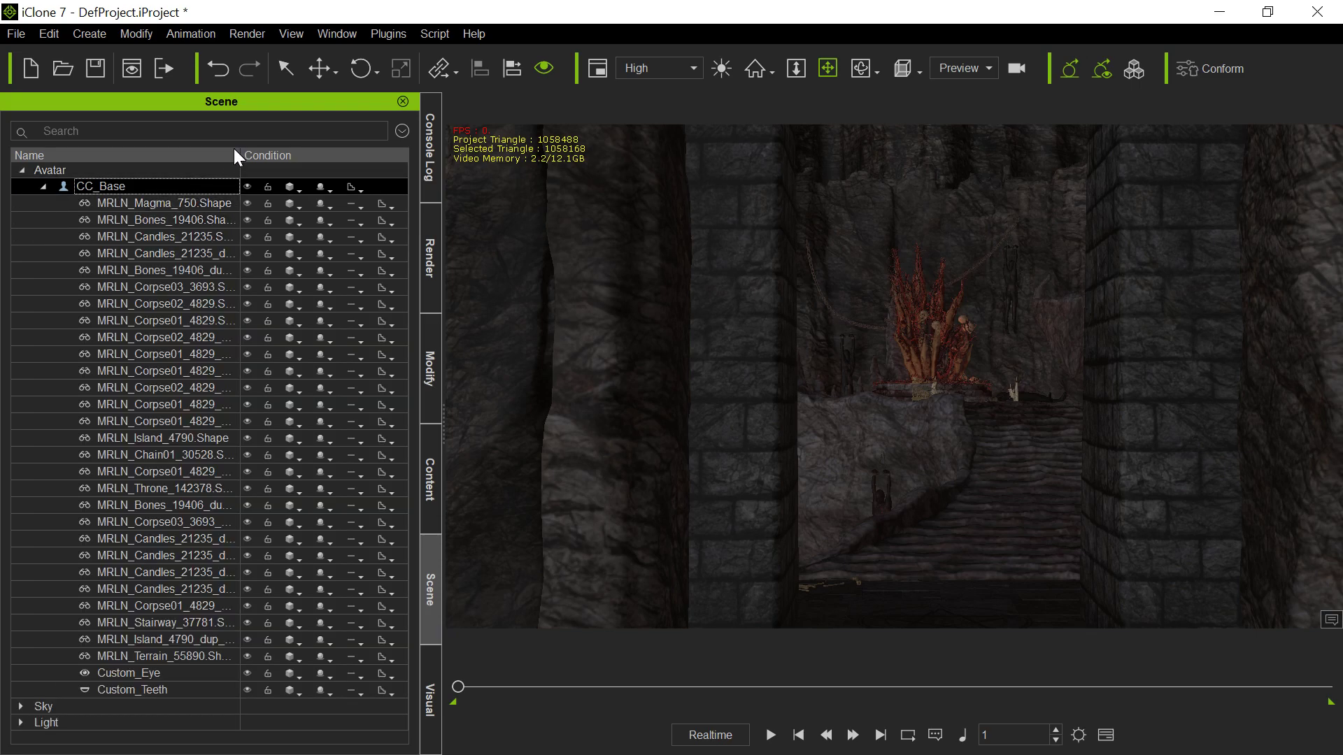
drag(240, 150, 300, 150)
click(236, 204)
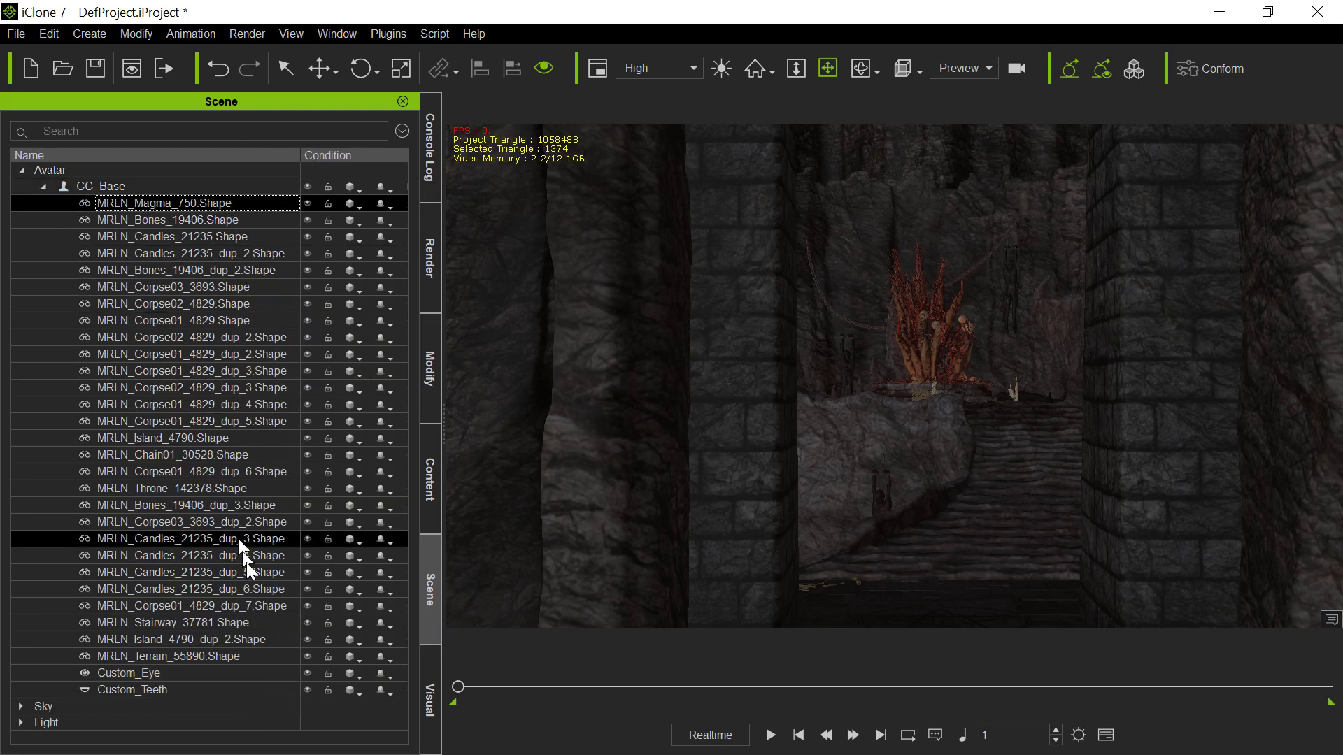
click(217, 656)
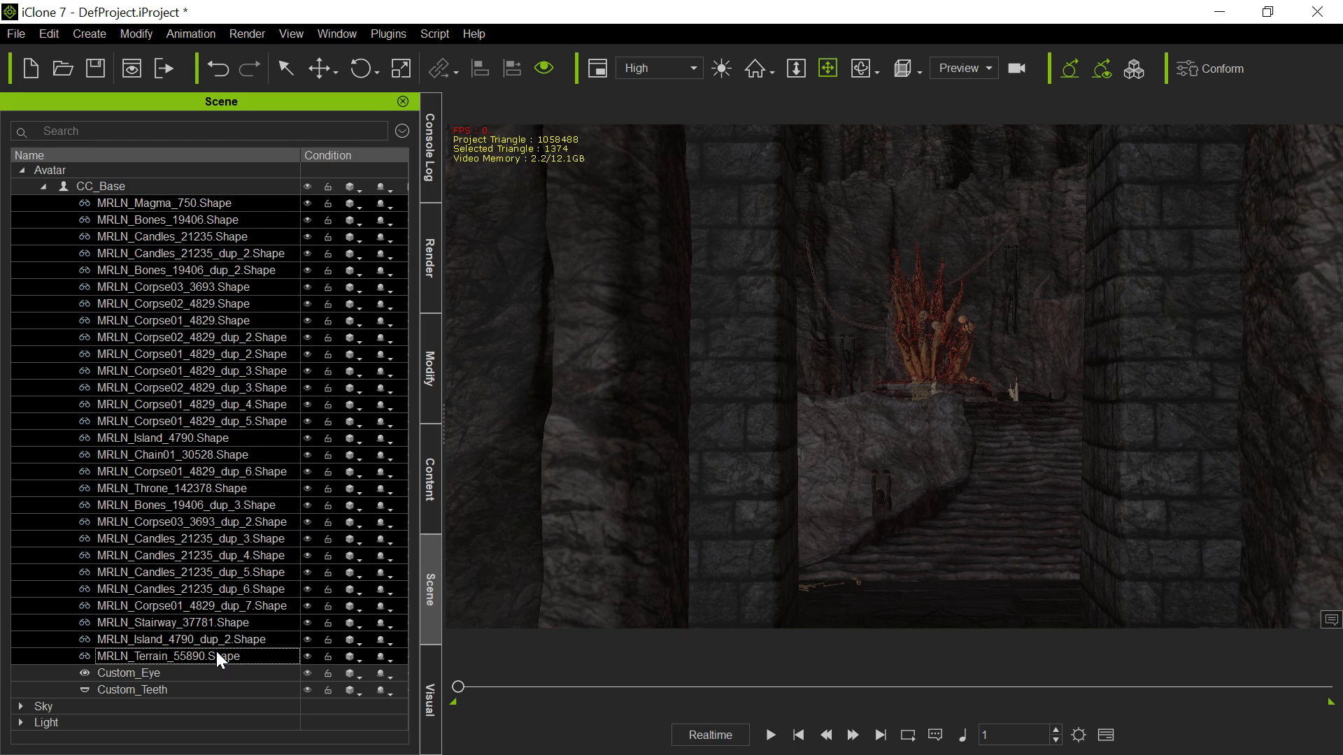
click(433, 389)
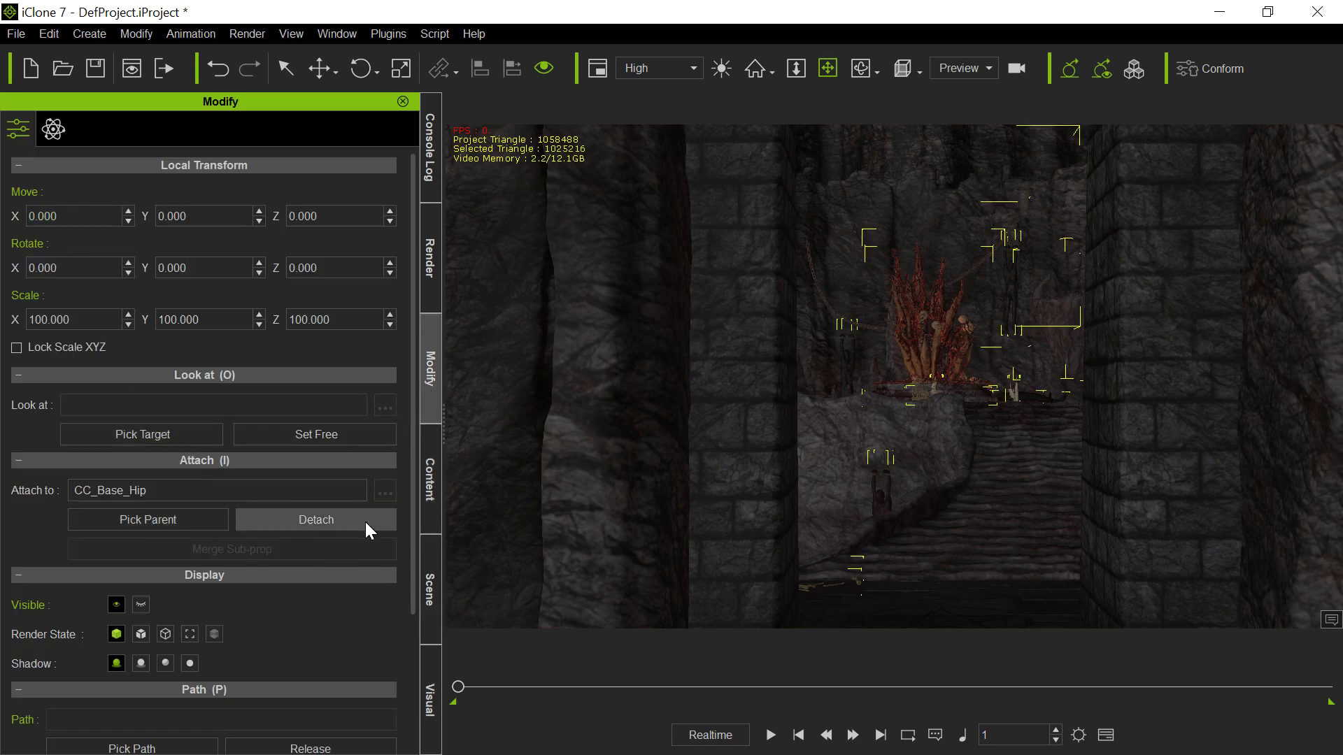
click(280, 518)
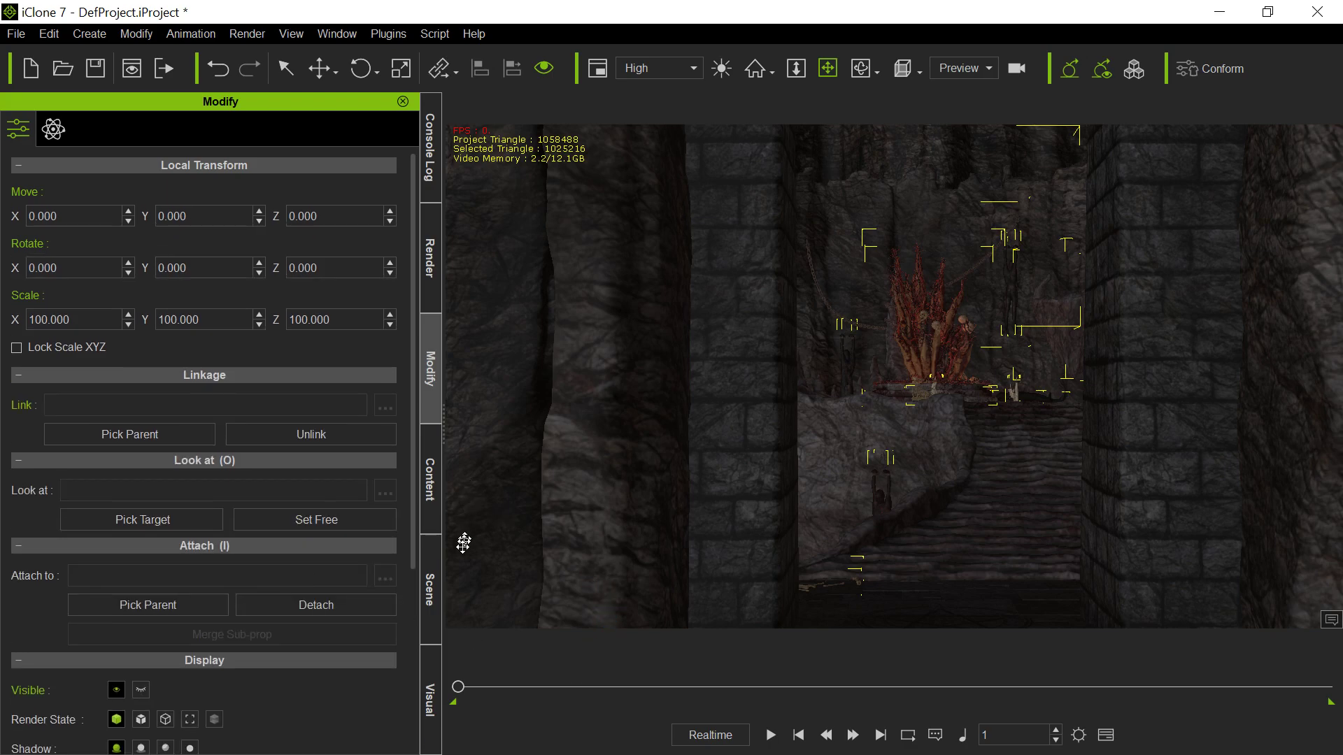
Step: Delete the leftover CC_Base avatar from the scene
click(436, 598)
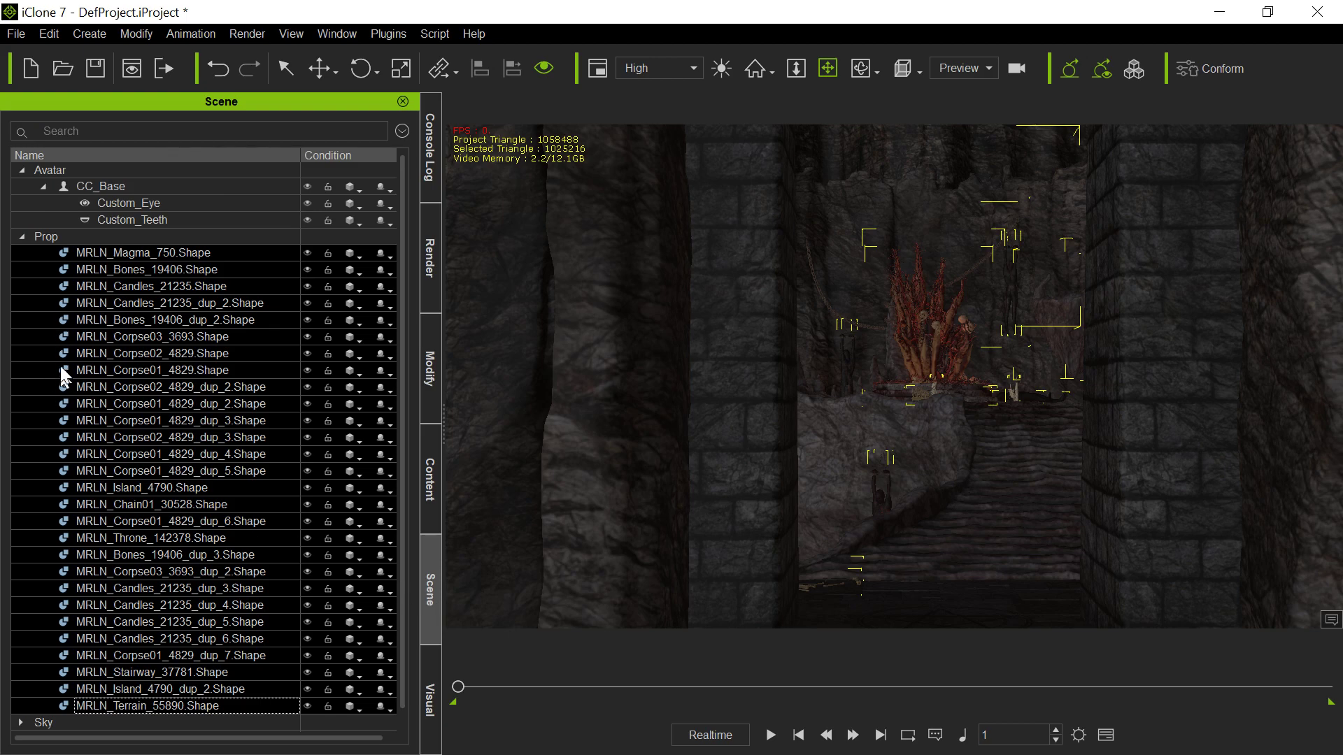
click(57, 183)
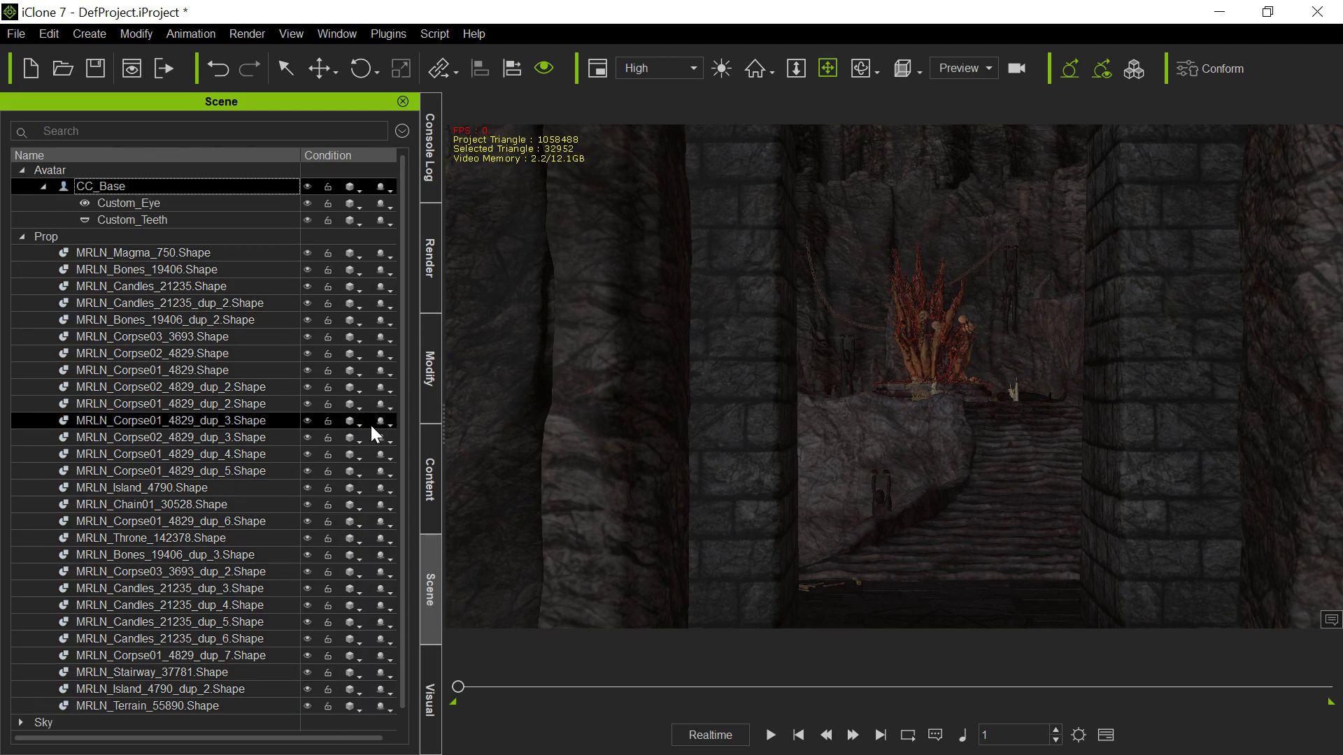
key(Delete)
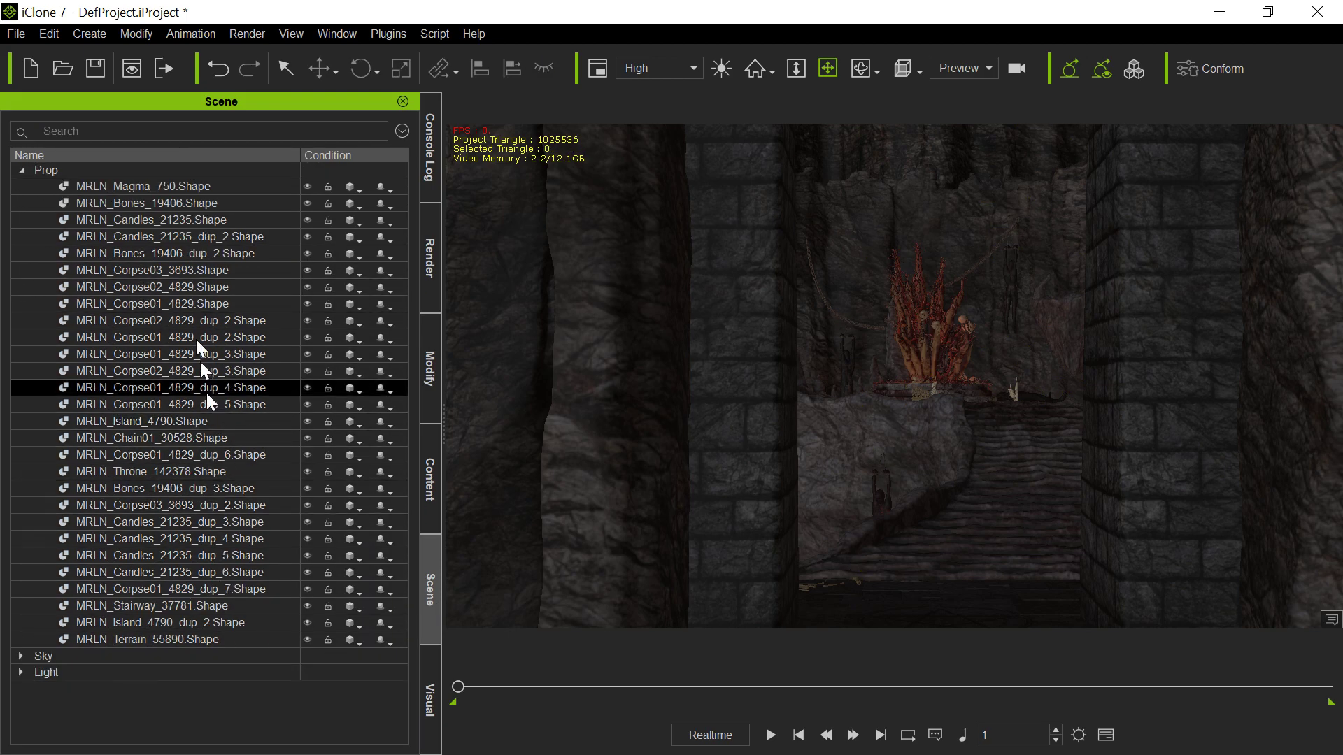
Step: Zoom and pan the viewport across the dungeon to close in on the throne
scroll(908, 353, down, 5)
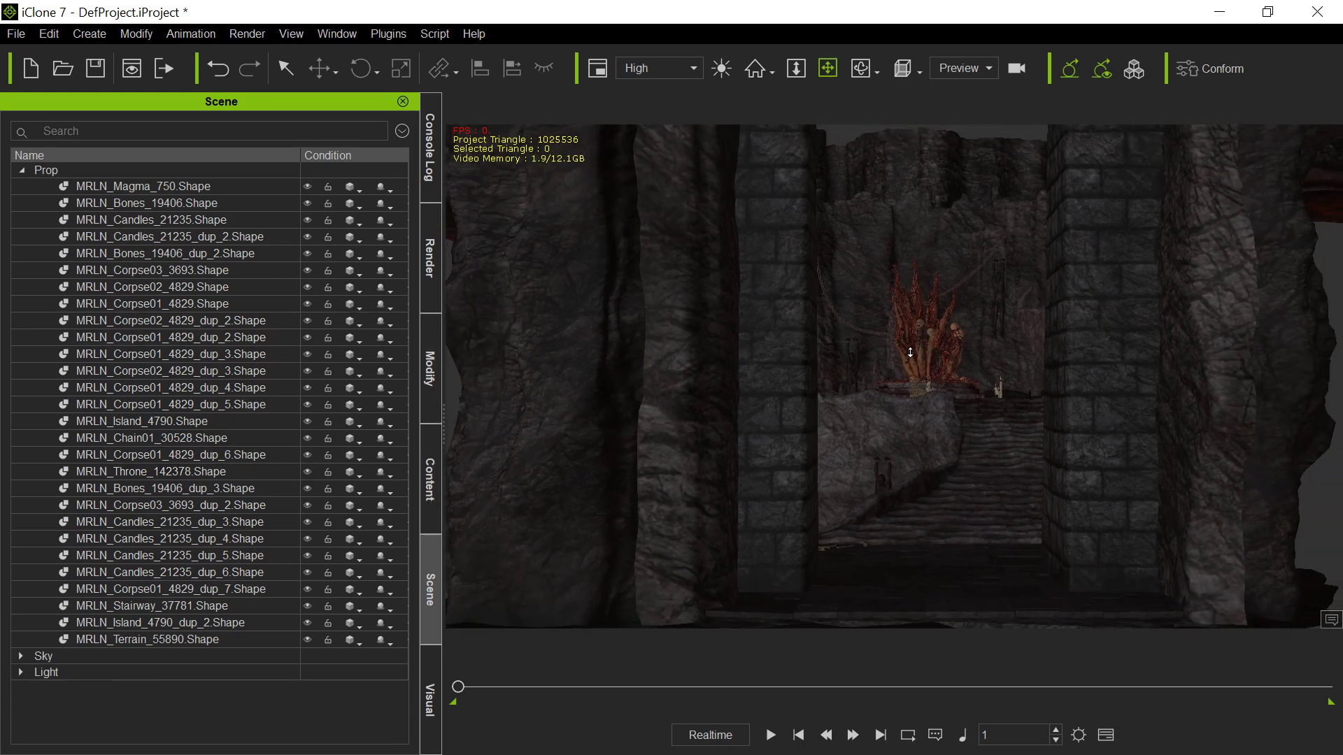
middle_drag(893, 303, 973, 305)
middle_drag(1024, 381, 917, 404)
scroll(947, 440, up, 4)
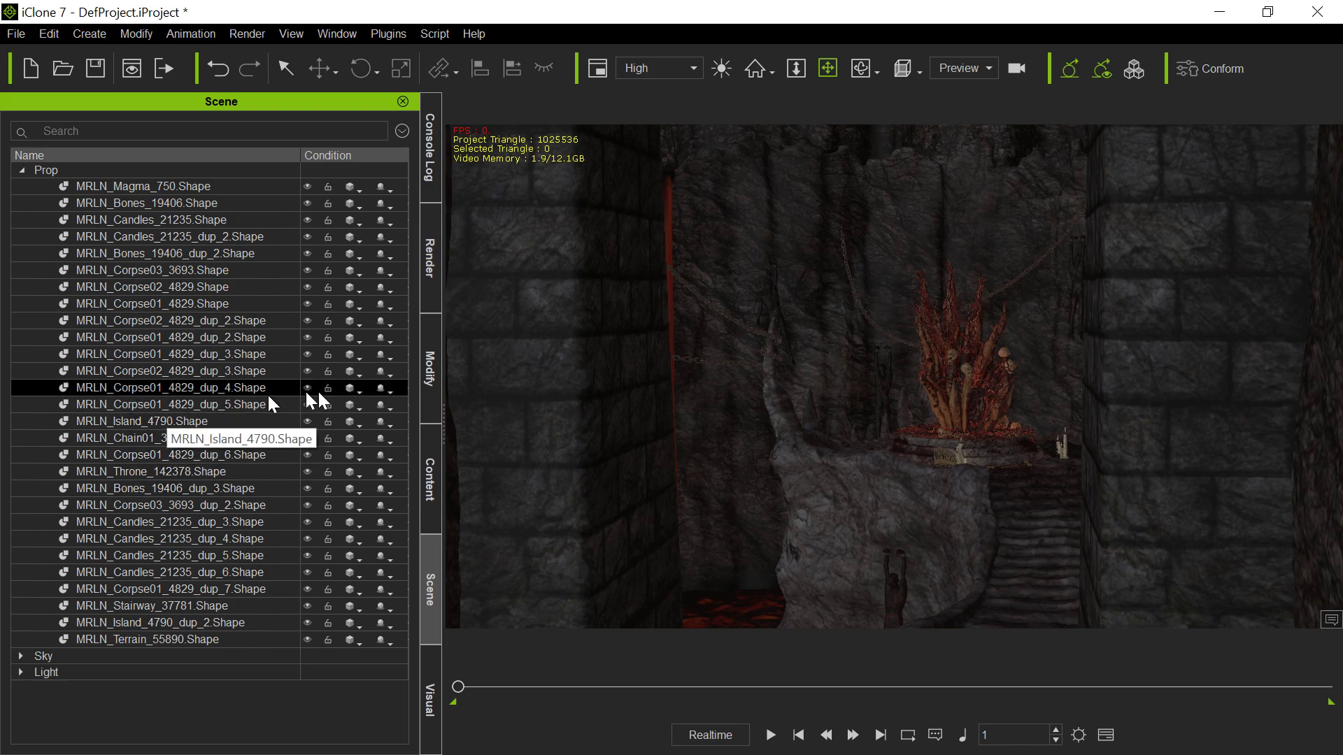
Step: Select the MRLN_Terrain_55890.Shape prop, review its material textures, then return to the Scene list
click(431, 369)
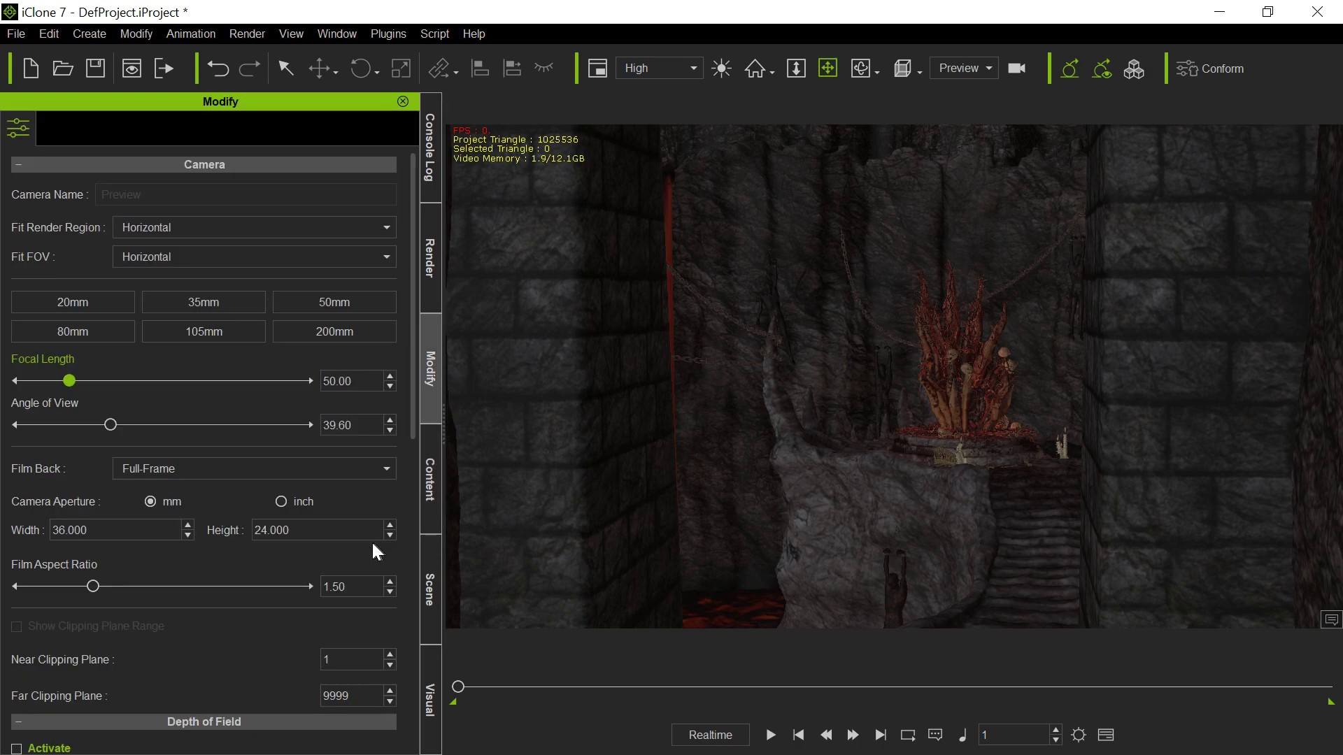
click(738, 319)
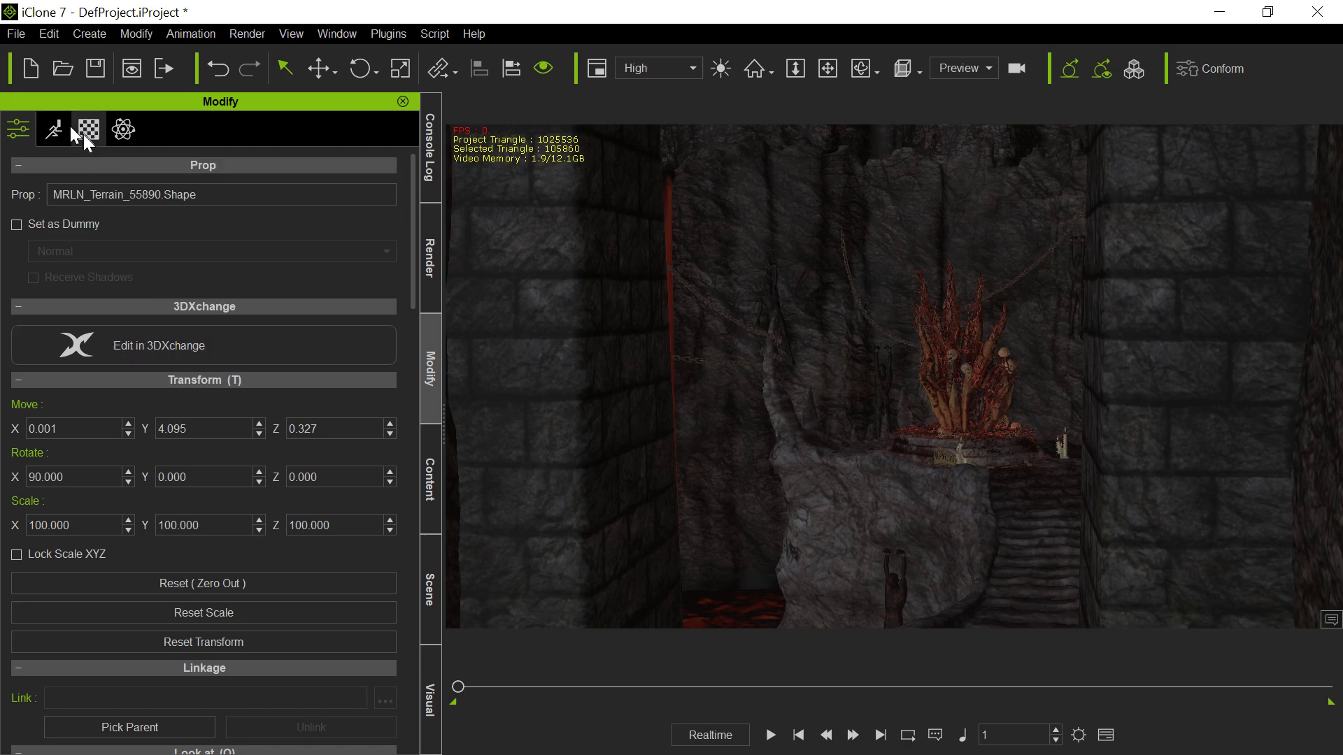
click(88, 130)
scroll(254, 413, up, 8)
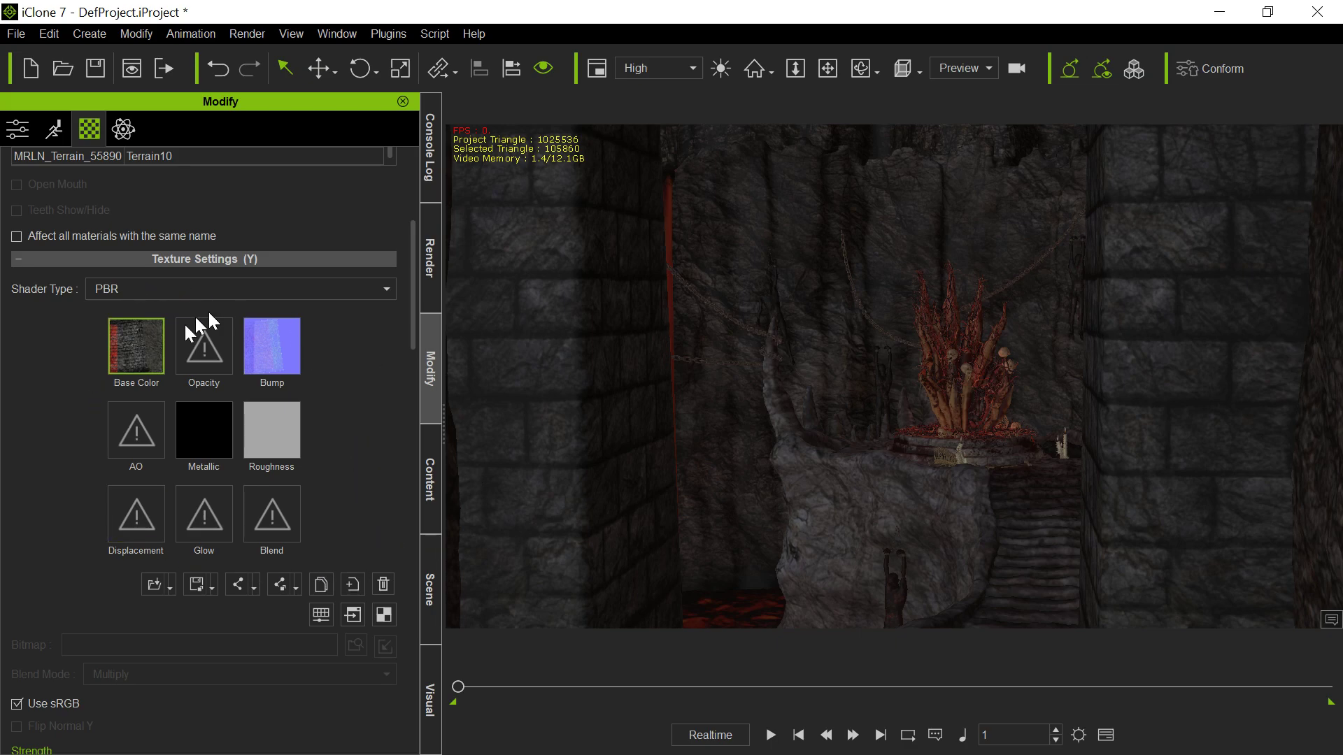
click(426, 589)
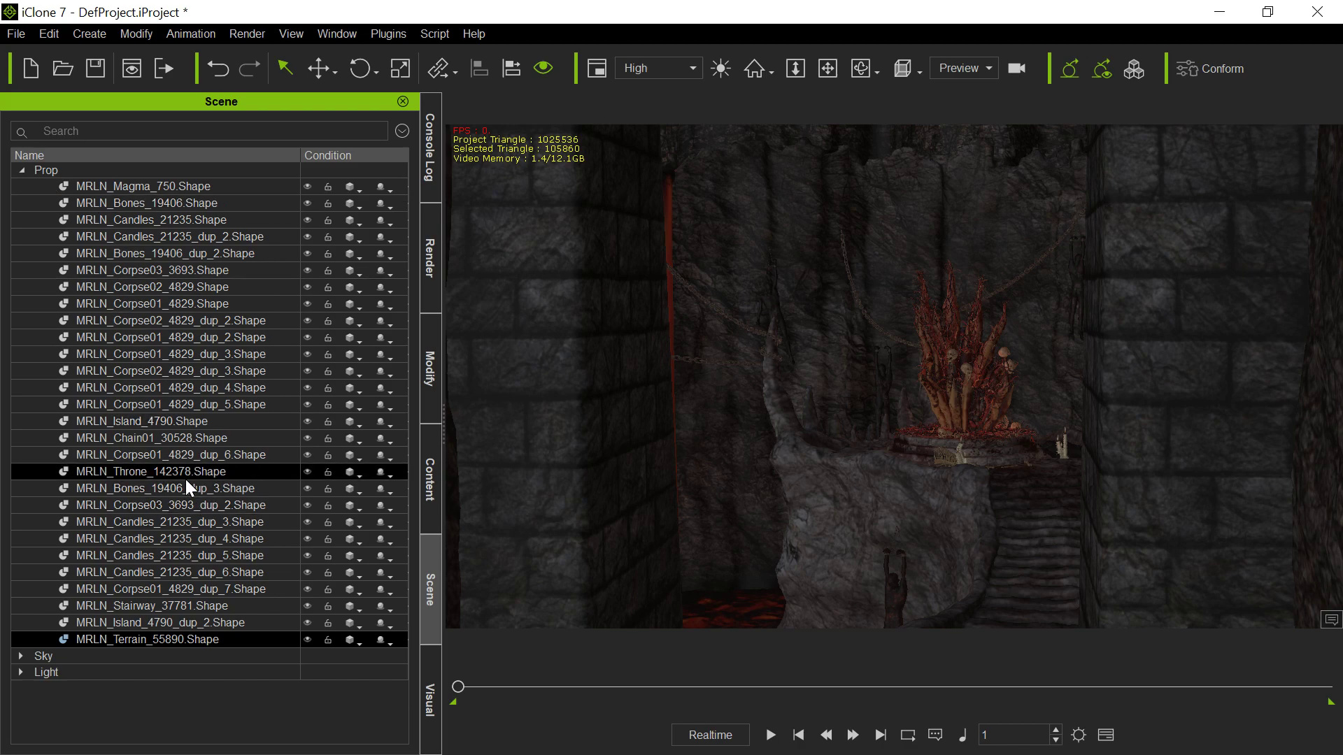
Step: Raise the Pillar01 material's bump strength from 1 to 100
click(428, 397)
scroll(334, 439, up, 5)
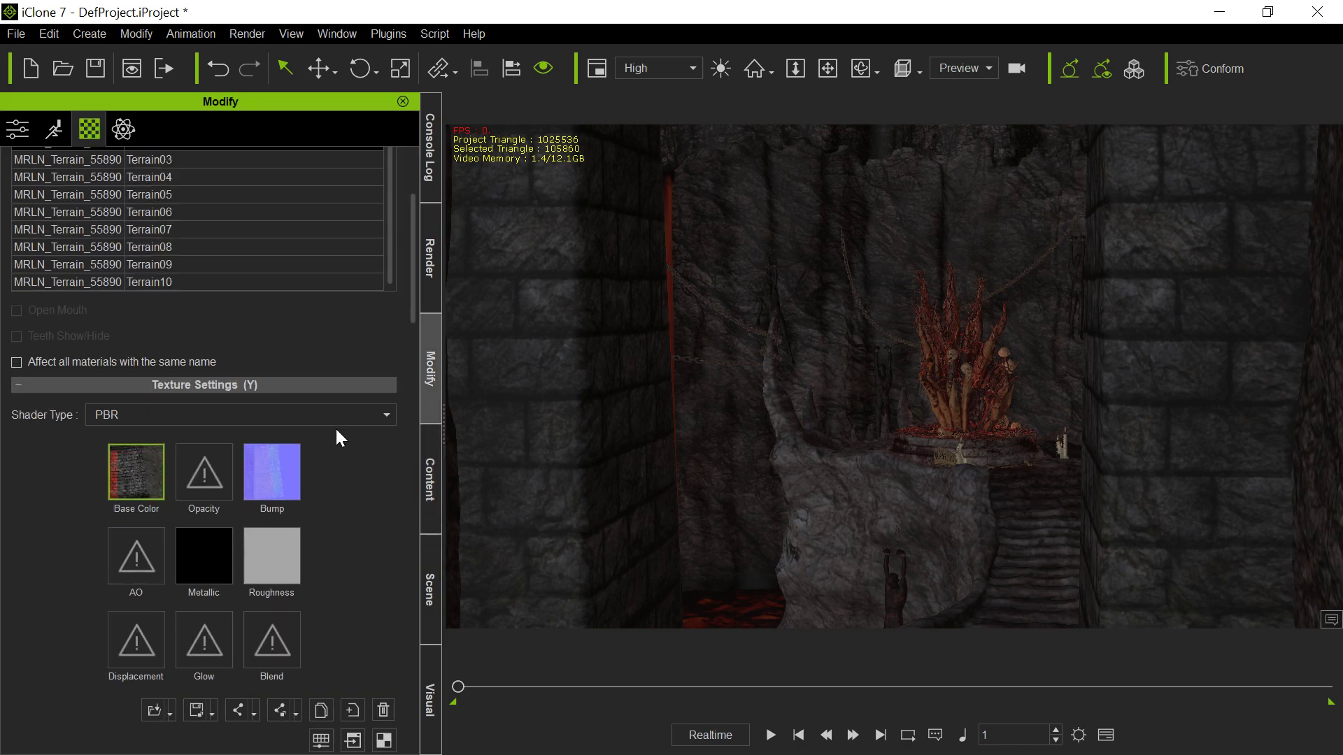
click(45, 240)
scroll(301, 594, down, 5)
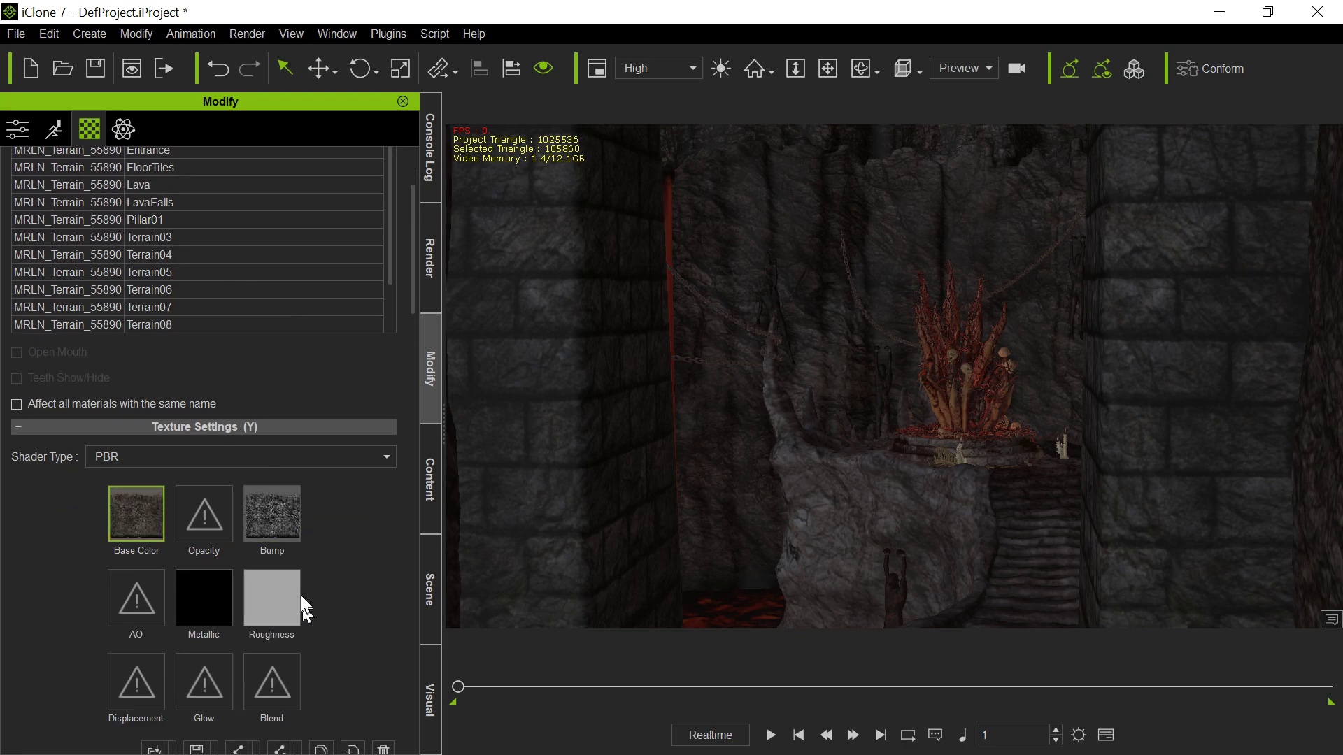
click(297, 414)
scroll(323, 420, down, 3)
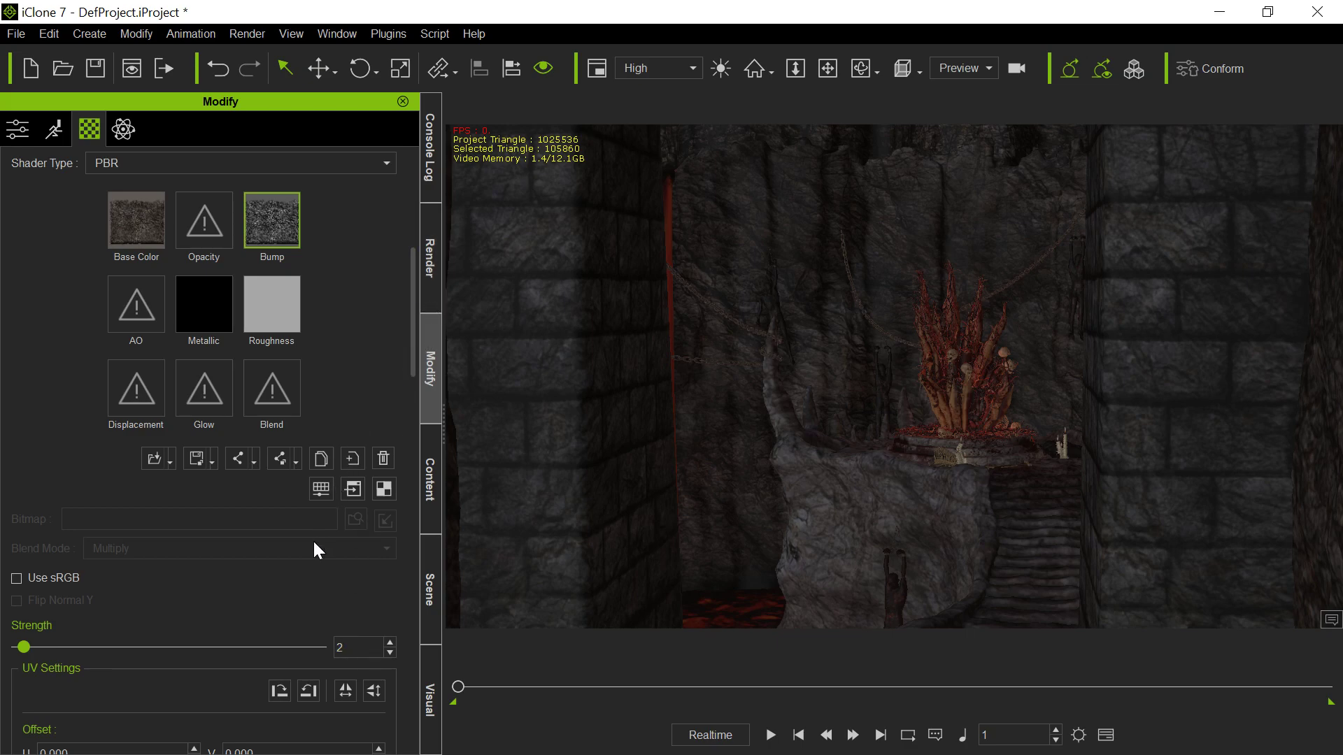
scroll(362, 421, up, 8)
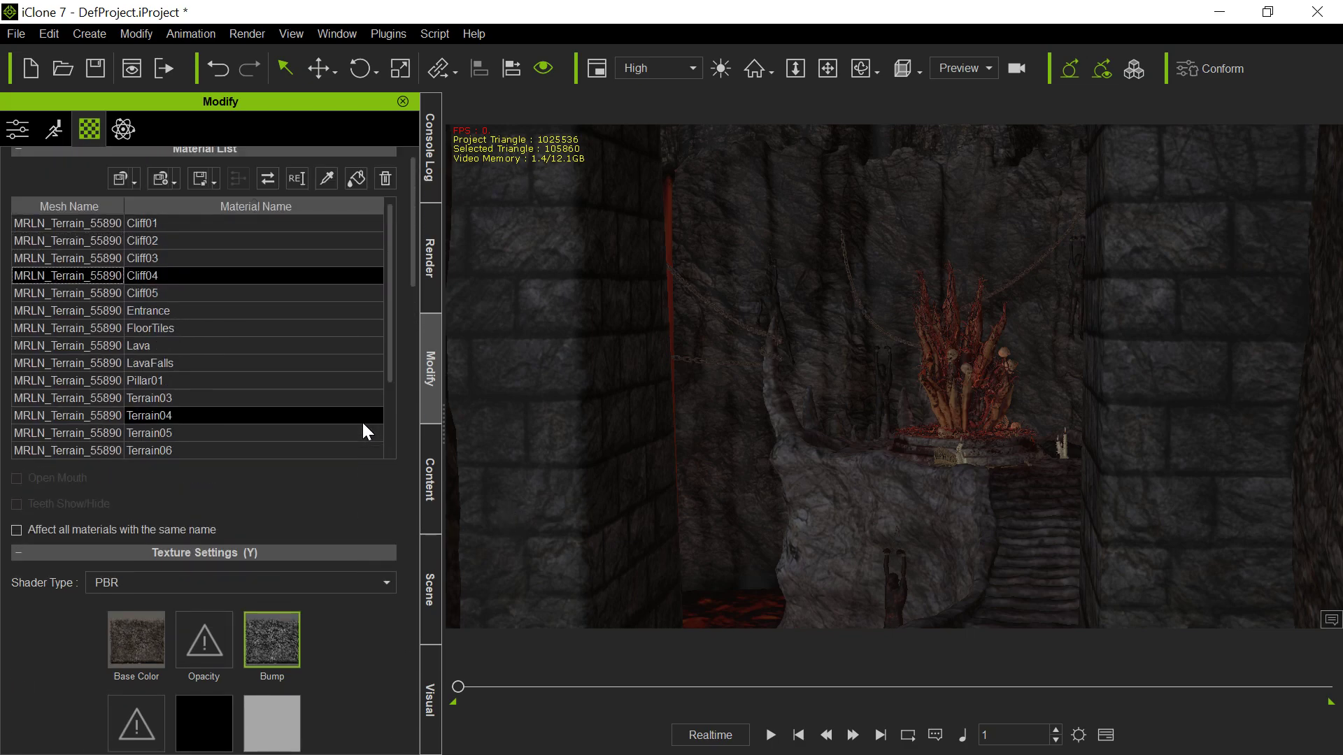
click(326, 195)
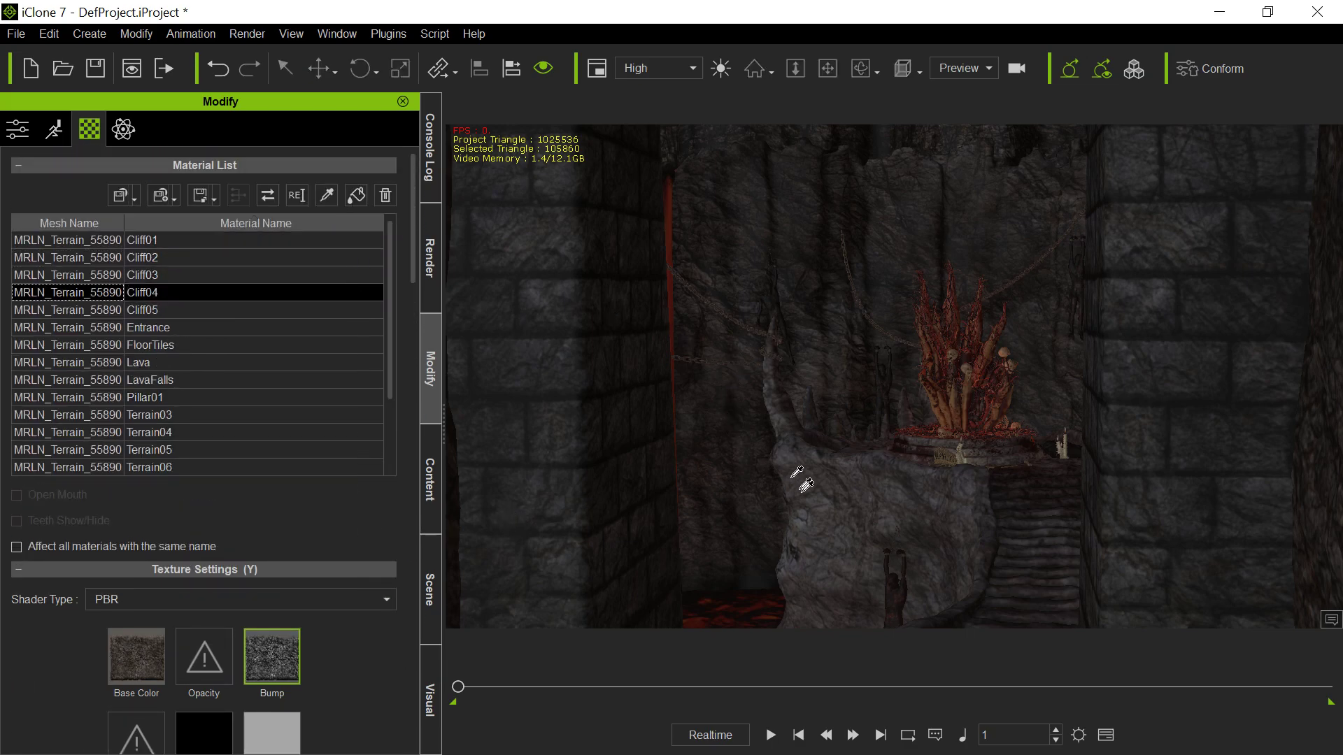
click(565, 440)
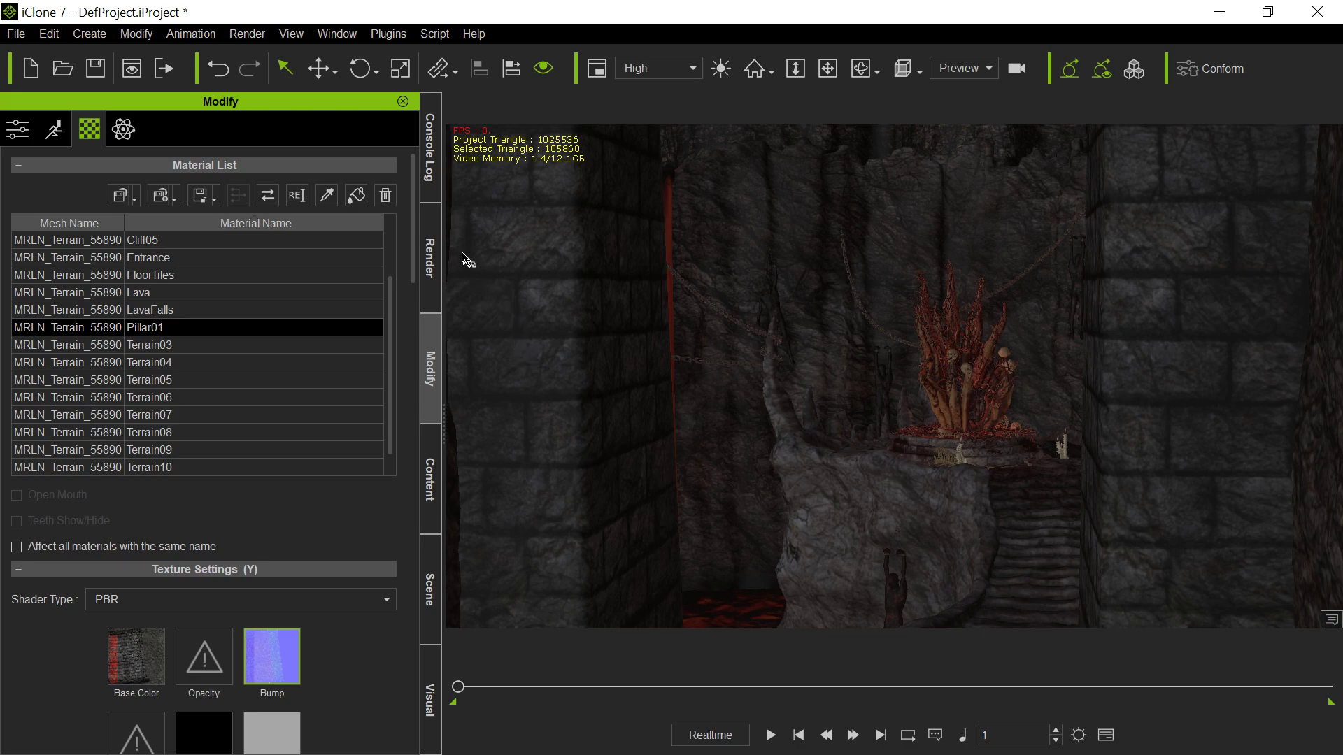
drag(412, 217, 413, 323)
scroll(381, 288, up, 2)
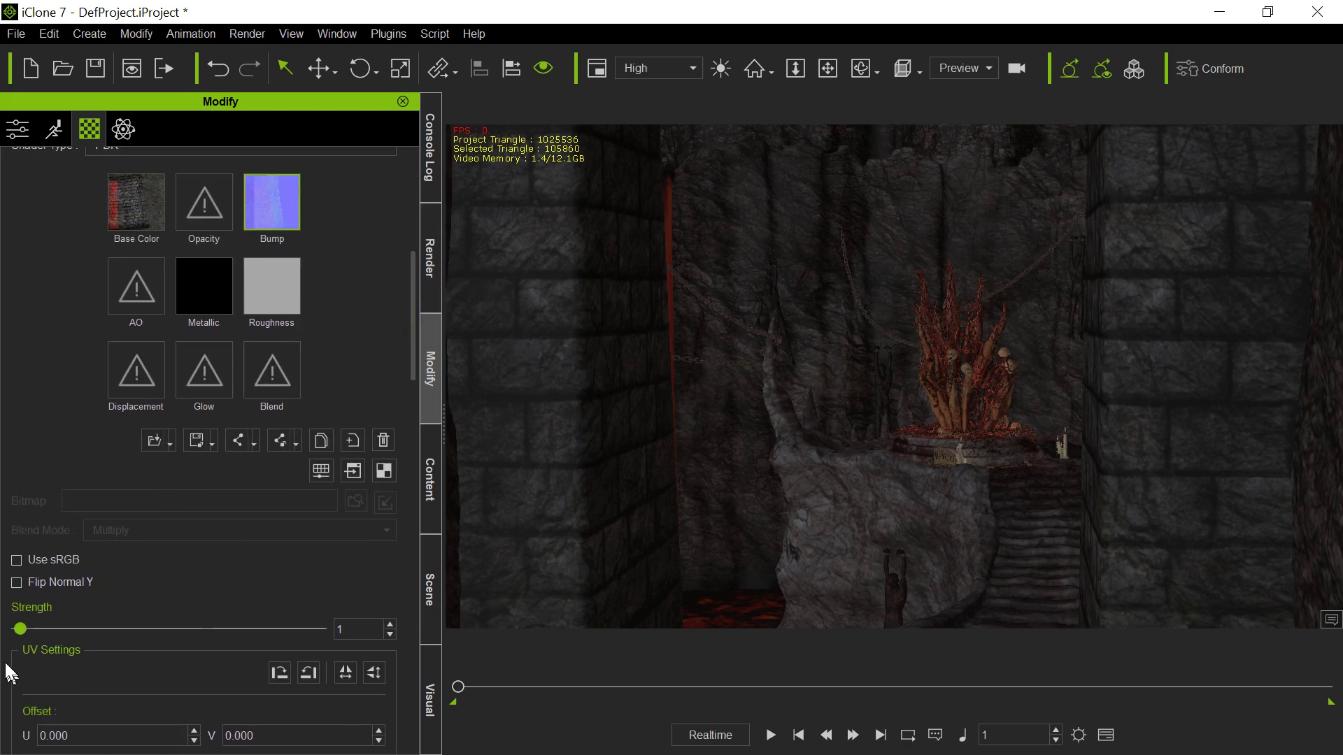
drag(20, 630, 381, 648)
Step: Pick the Cliff03 material from the scene and set its bump strength to 54
scroll(873, 327, up, 8)
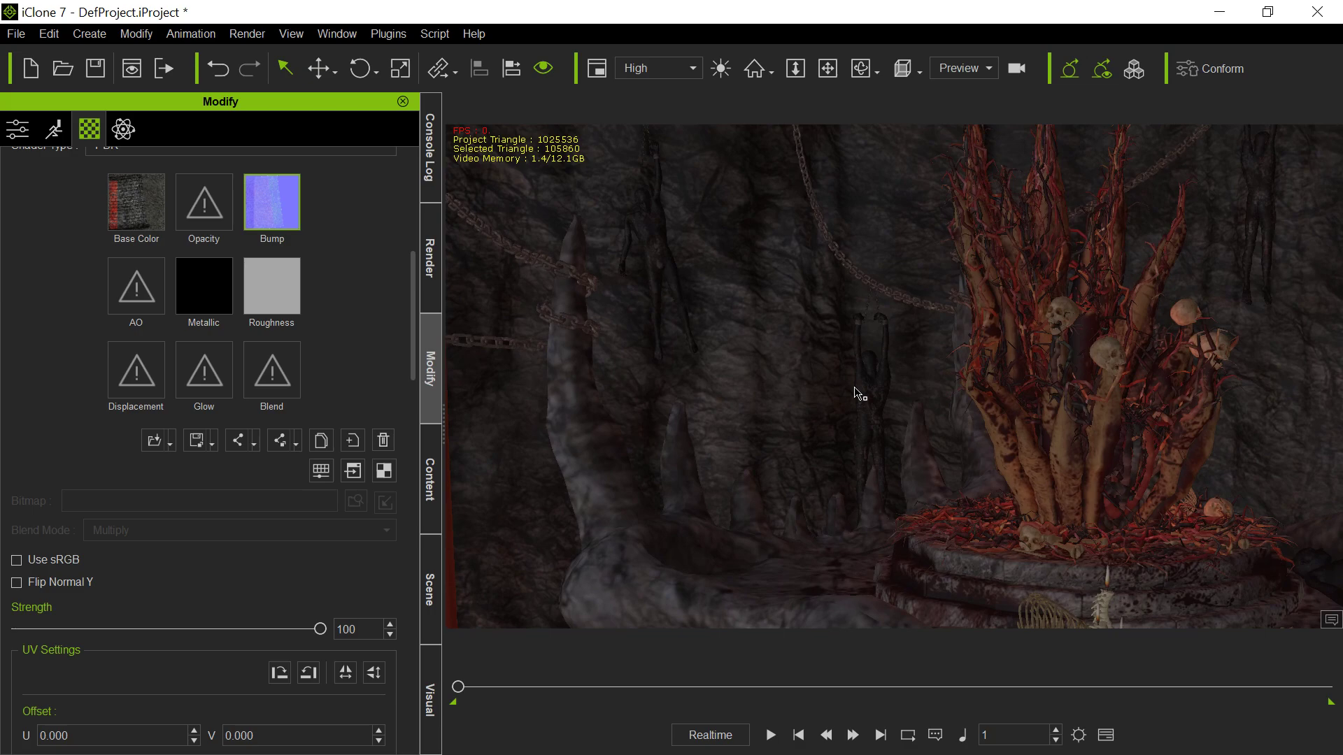
scroll(392, 351, up, 6)
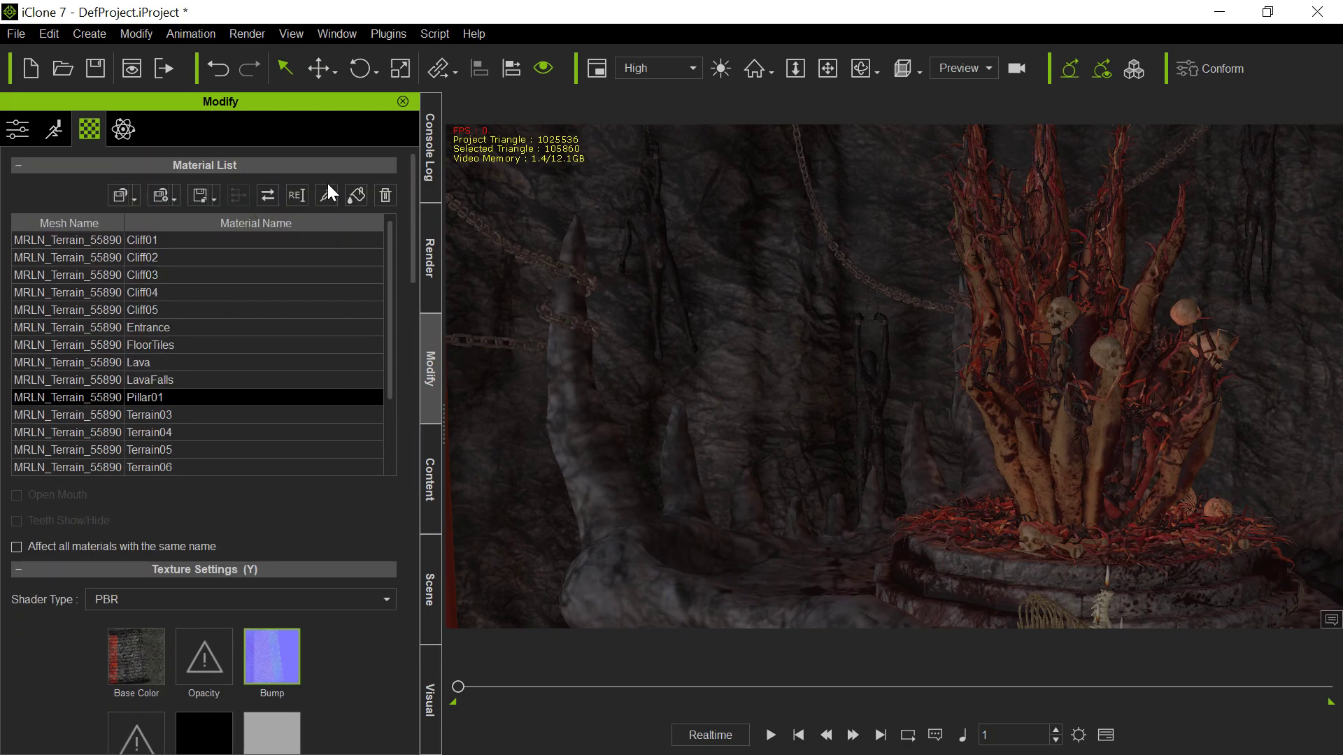
click(326, 195)
click(732, 396)
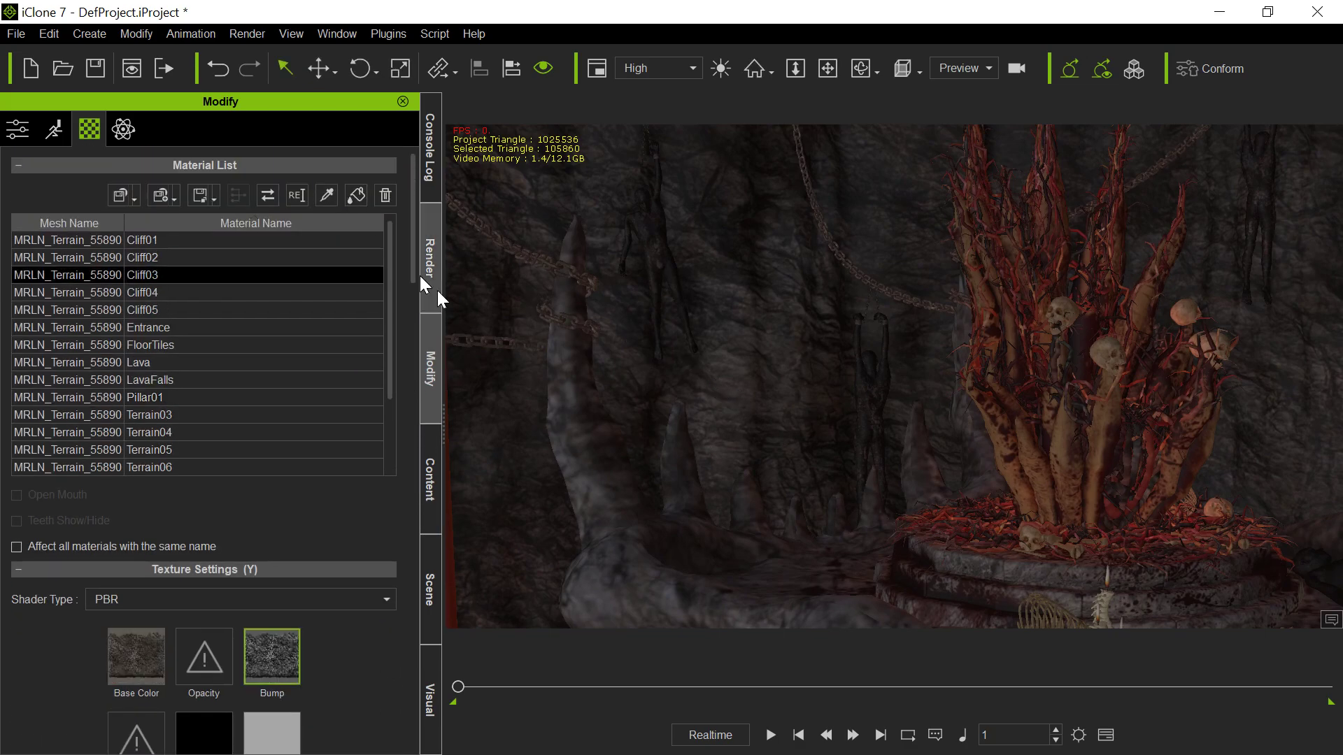
drag(410, 220, 428, 349)
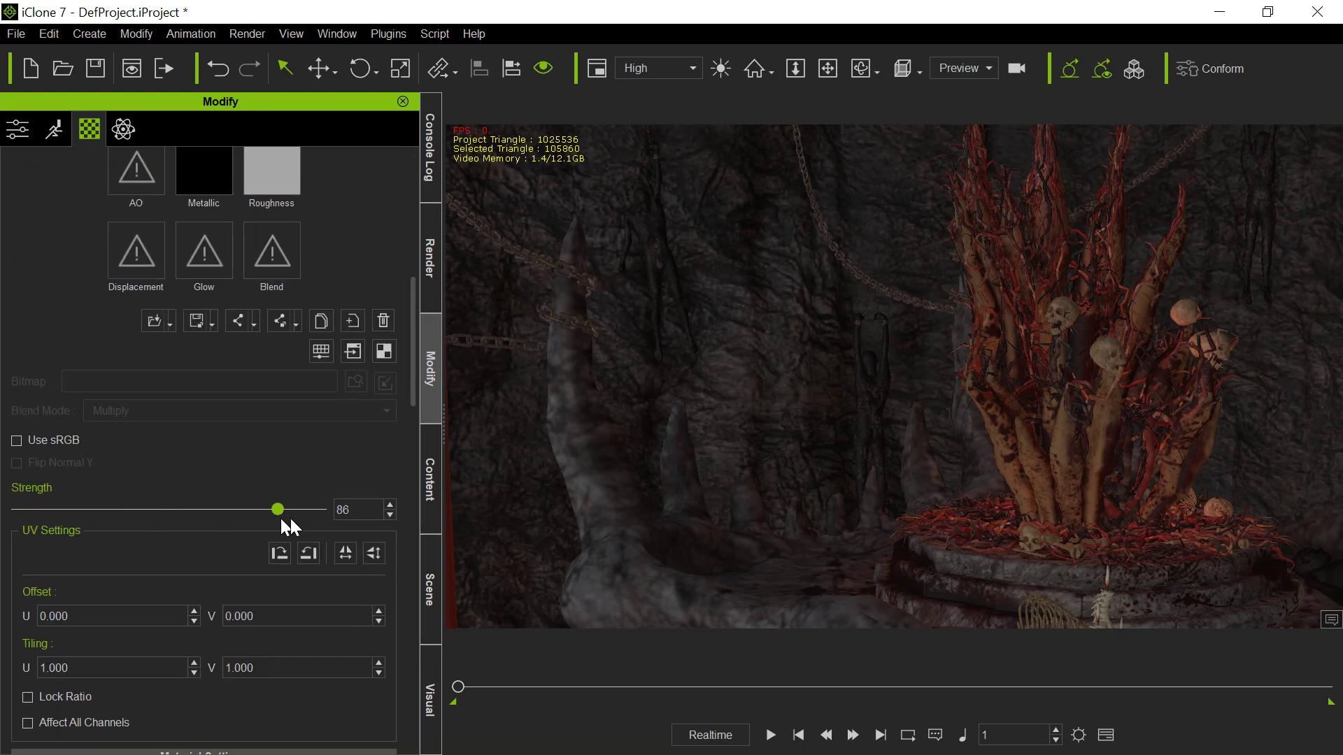
mouse_move(292, 518)
mouse_down()
mouse_move(237, 514)
mouse_move(236, 529)
mouse_move(298, 535)
mouse_up()
drag(36, 535, 229, 521)
scroll(414, 400, down, 3)
Step: Check the MRLN_Corpse02_4829_dup_3 prop's materials, selecting Corpse05, then return to the prop list
click(431, 593)
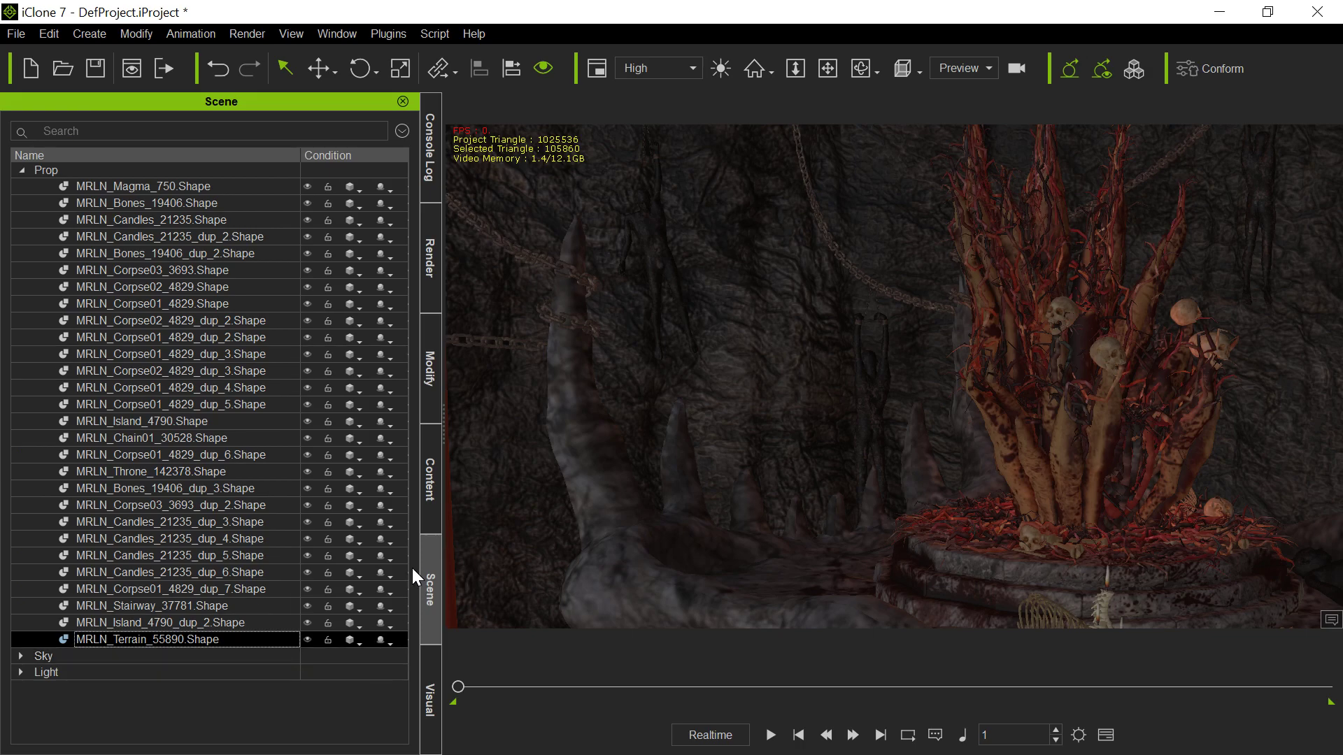
click(429, 502)
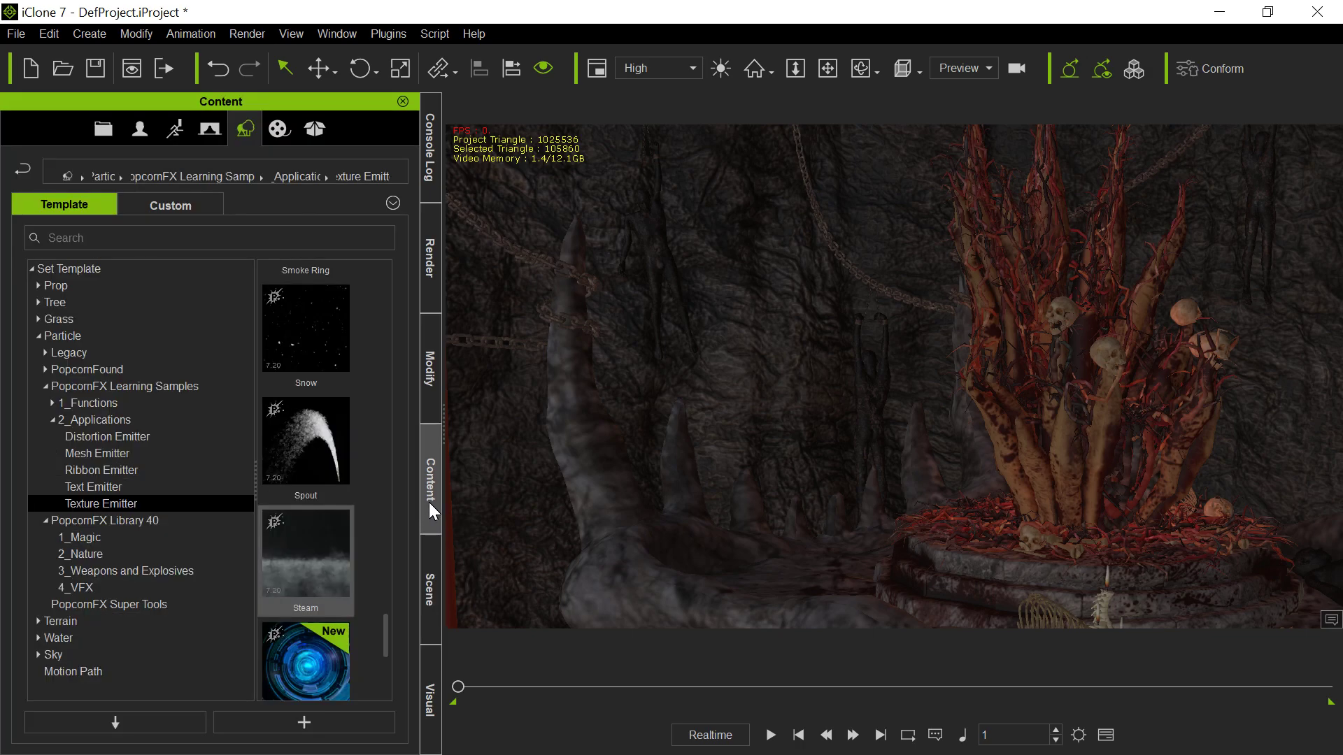
click(433, 606)
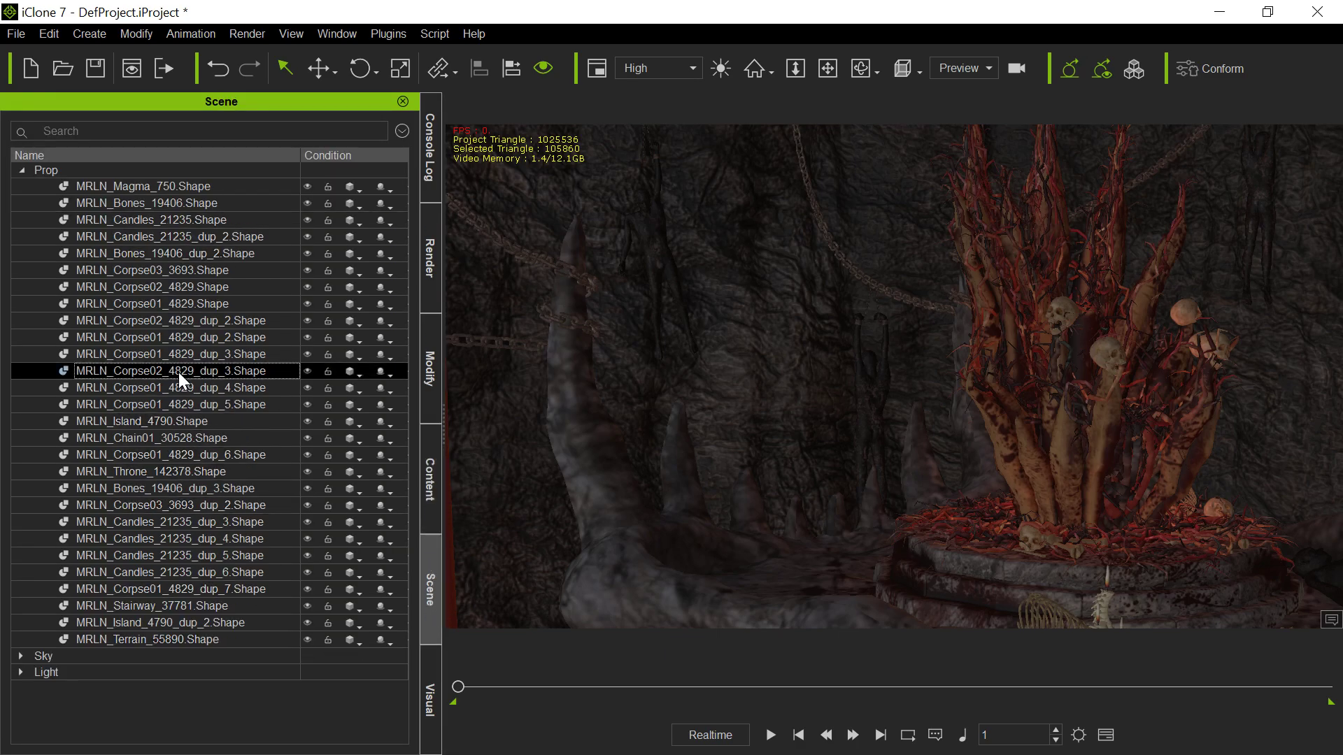
click(428, 369)
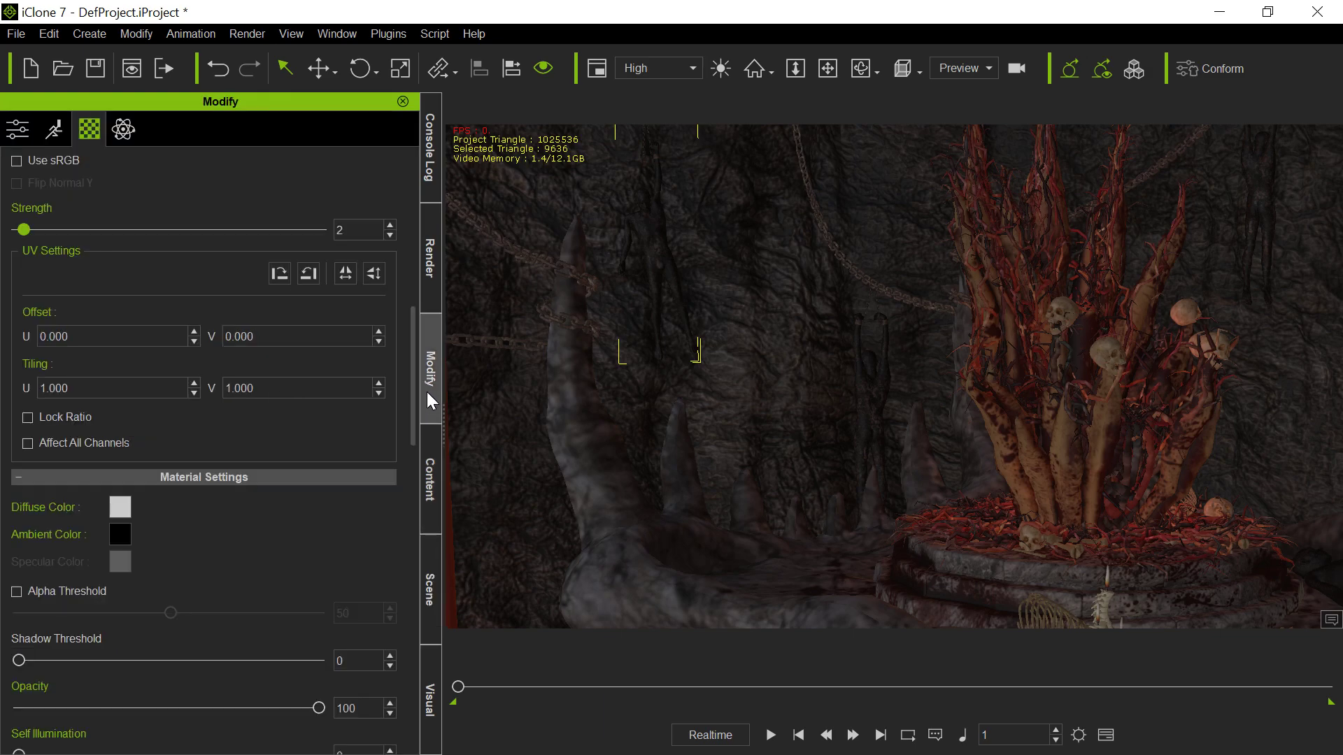
scroll(141, 220, up, 10)
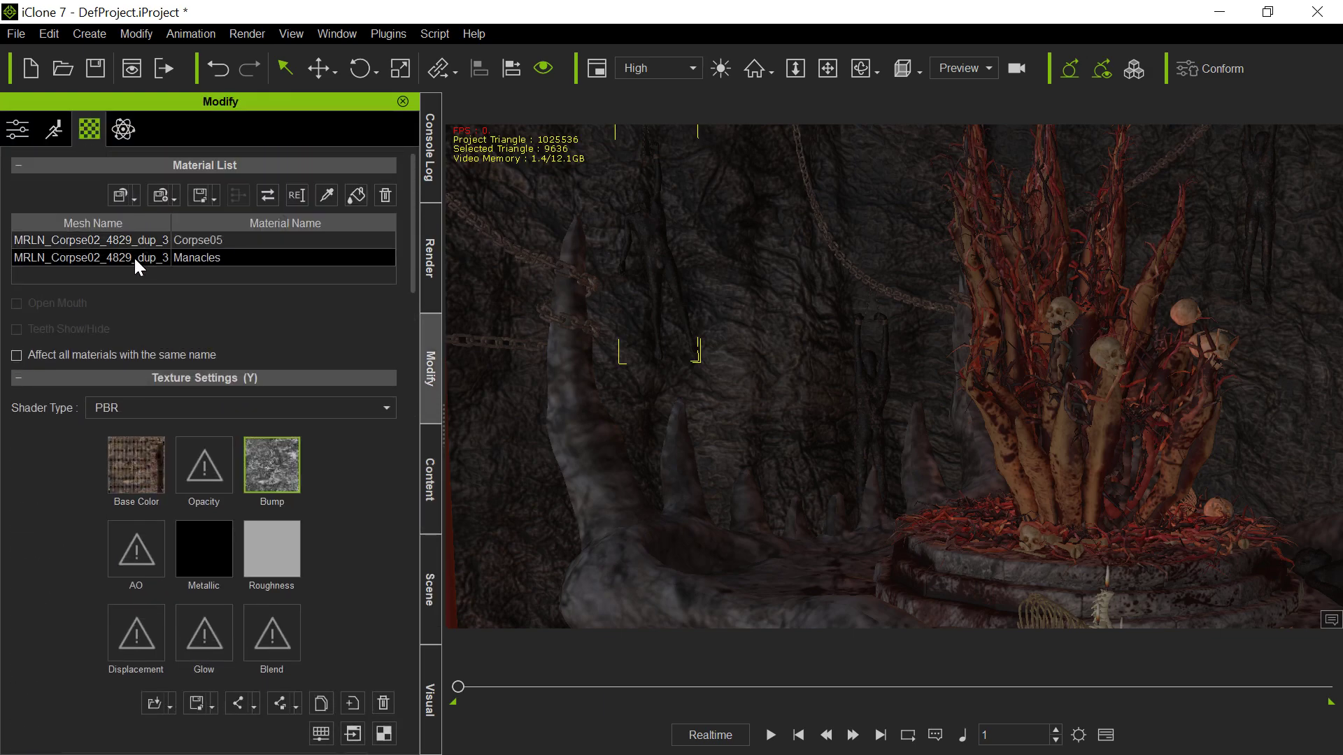
click(112, 241)
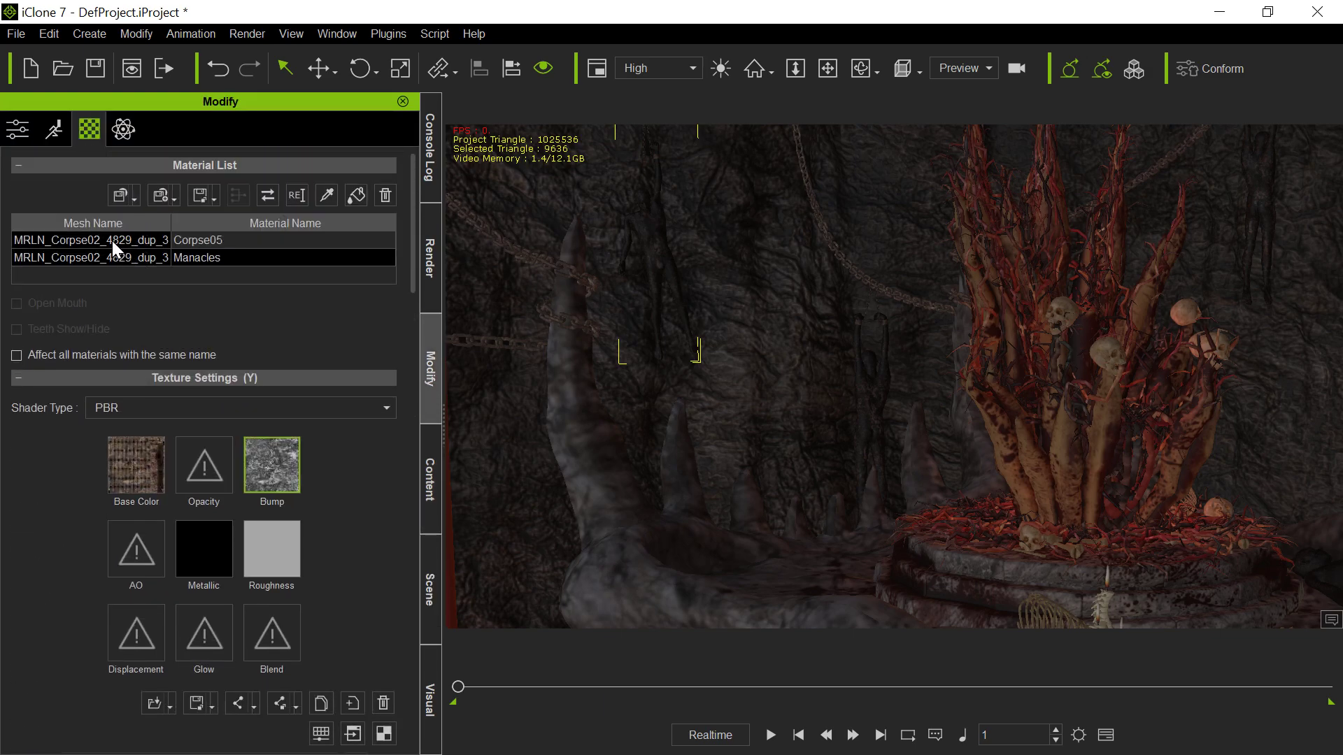
click(439, 580)
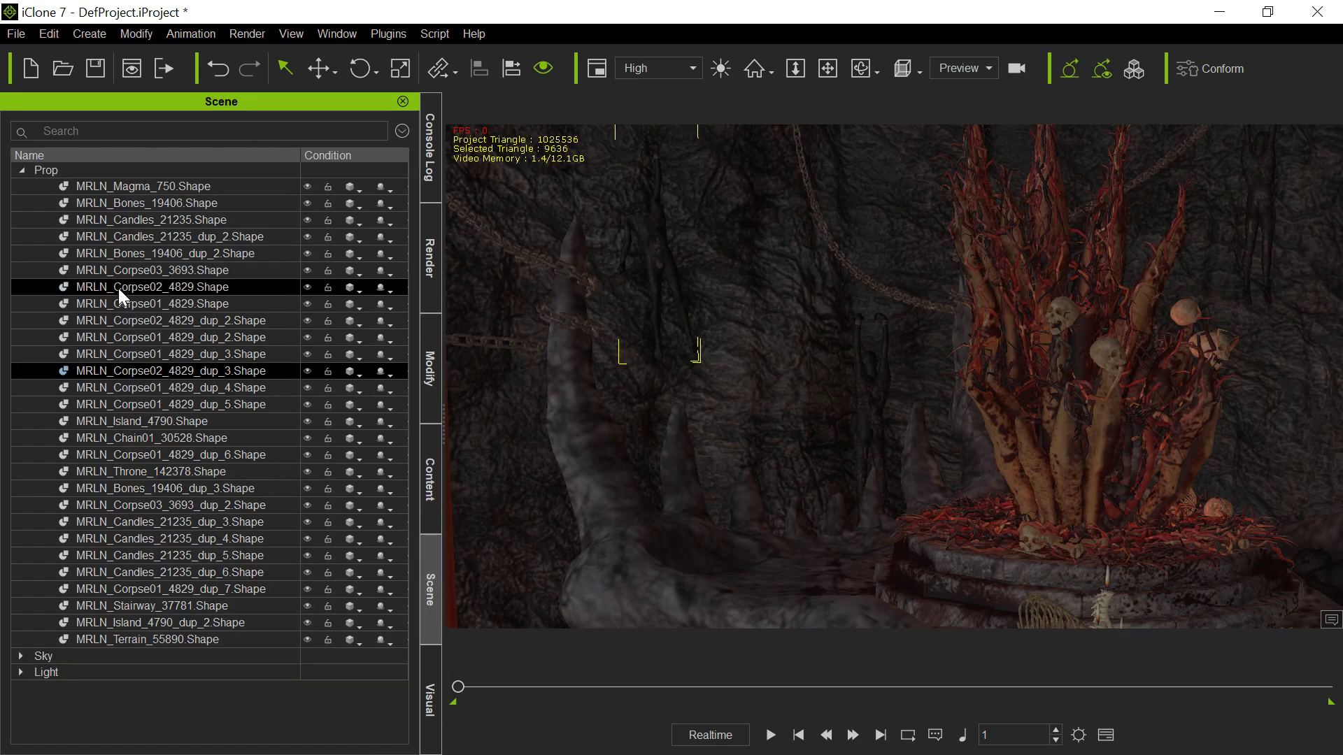
Step: Select MRLN_Bones_19406 and set its BoneArm material's Bump Strength to 16
click(152, 202)
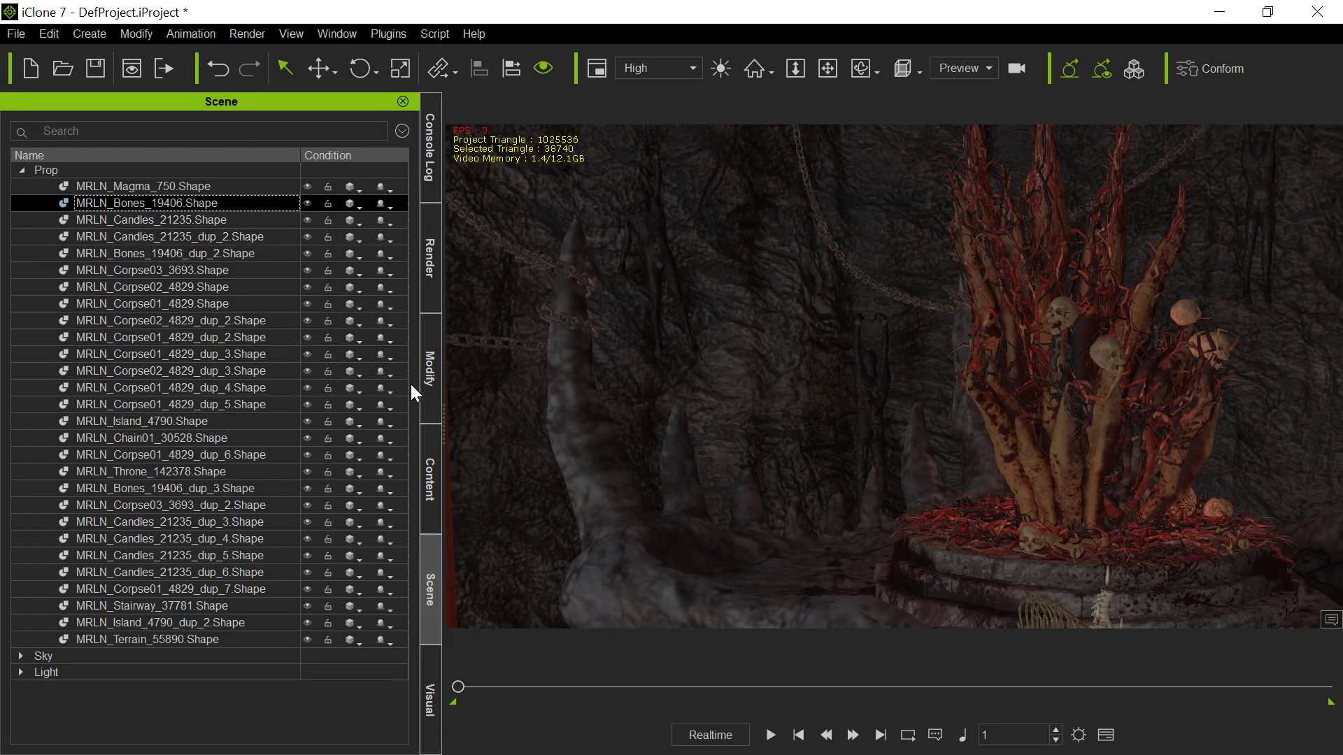
click(431, 394)
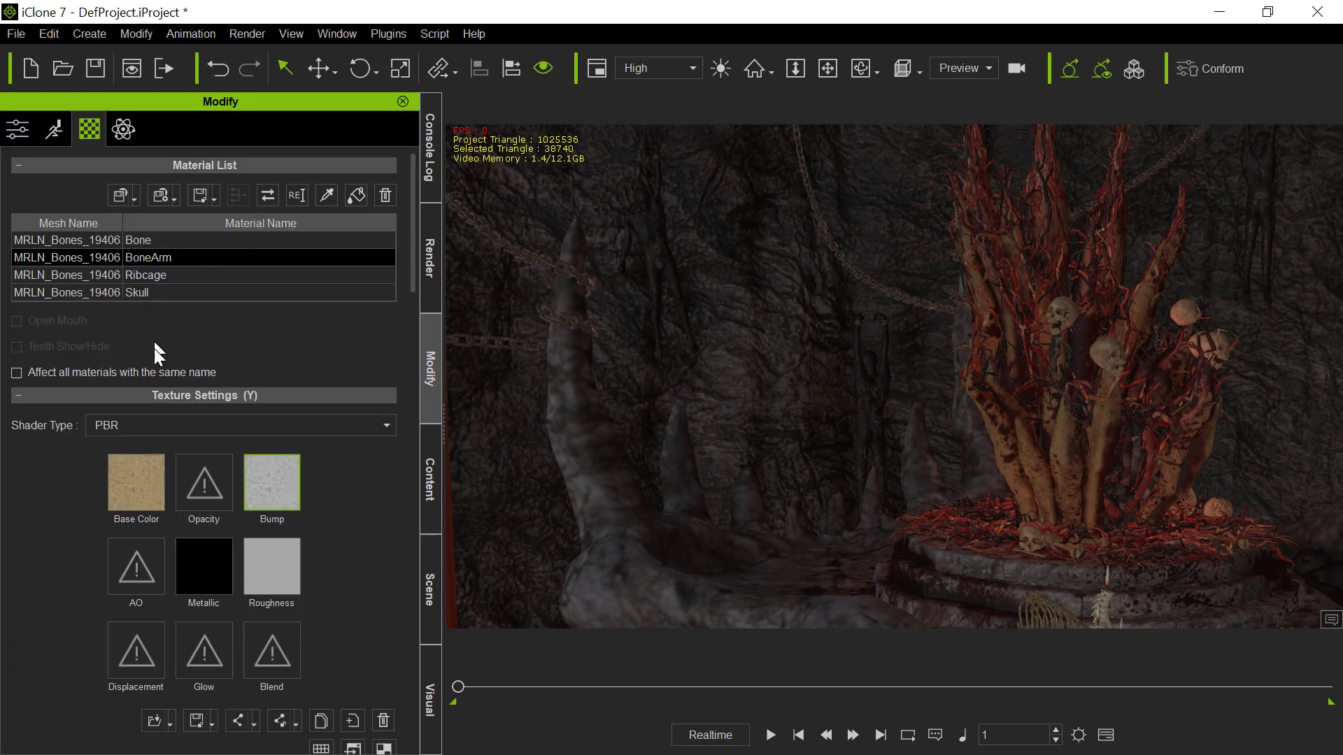
click(89, 245)
click(94, 259)
scroll(329, 515, down, 3)
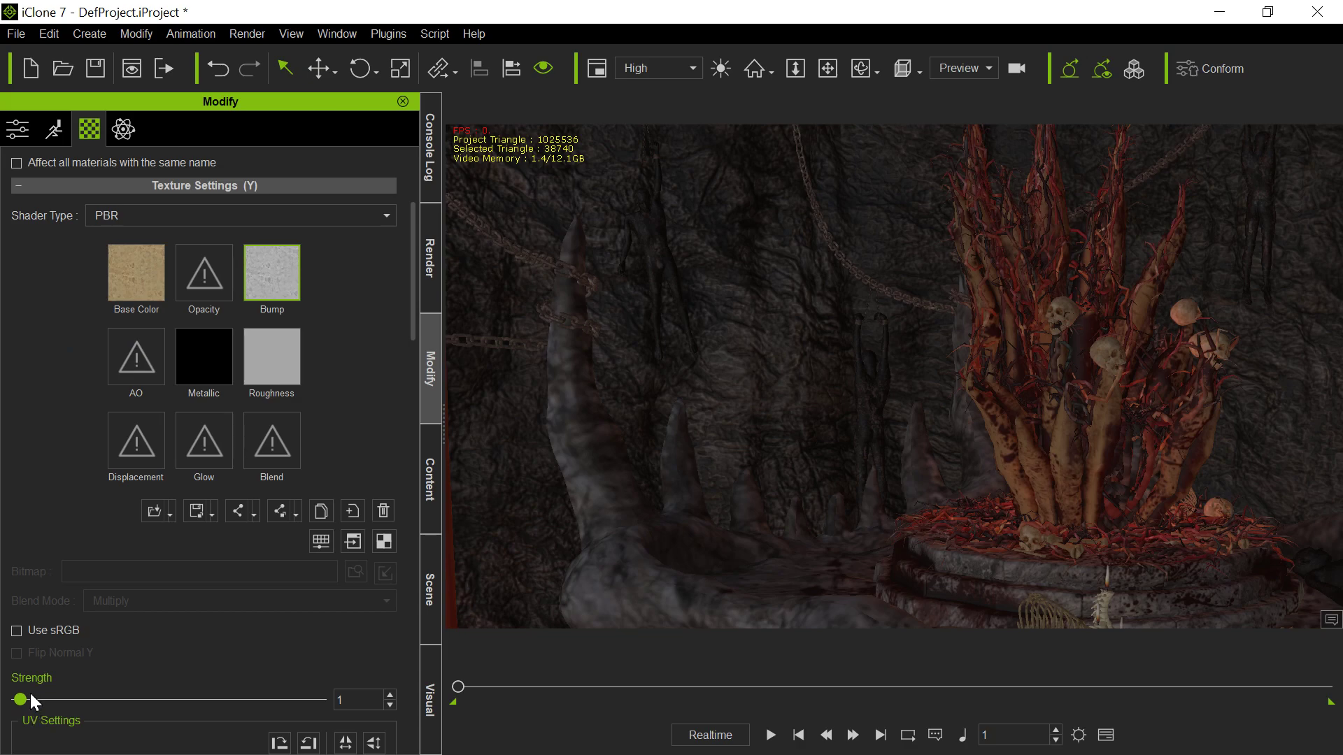
click(70, 701)
drag(414, 313, 417, 207)
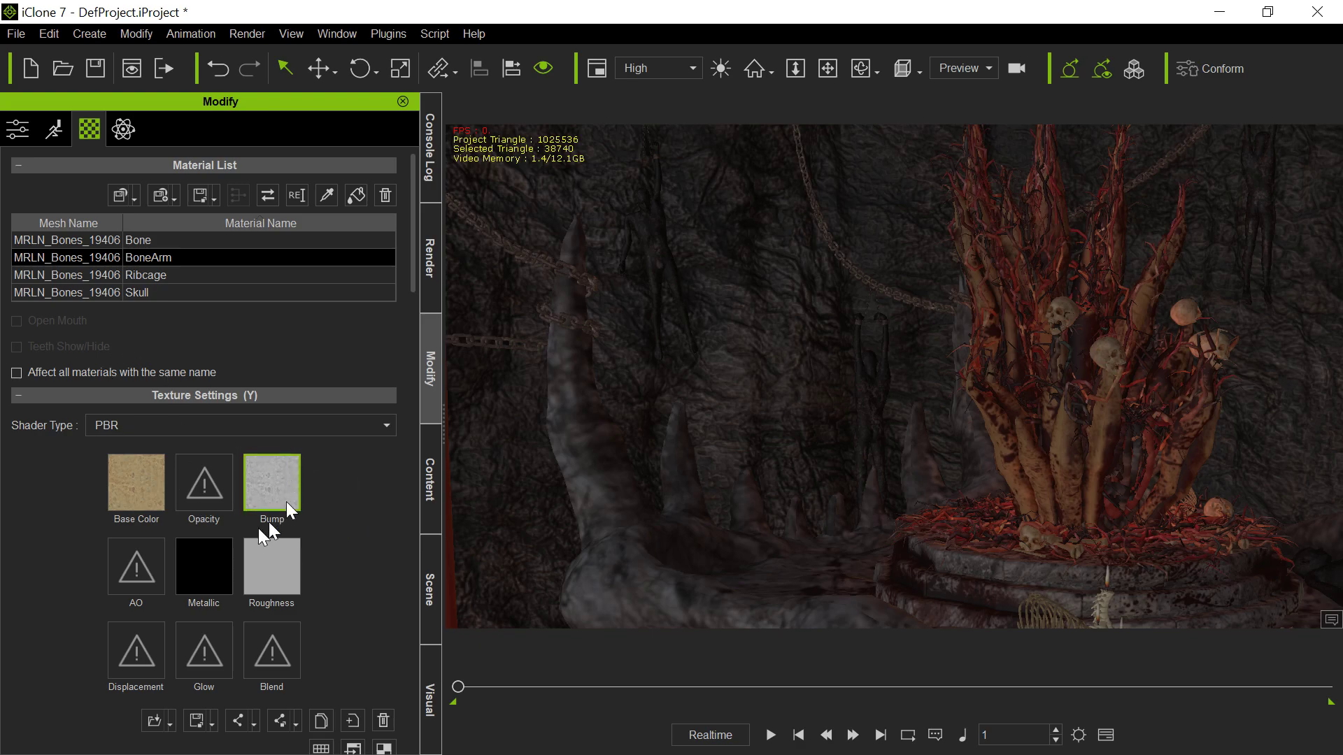
Step: Drag the BoneArm Bump Strength to 28 and zoom the viewport to inspect the throne
drag(413, 222, 417, 317)
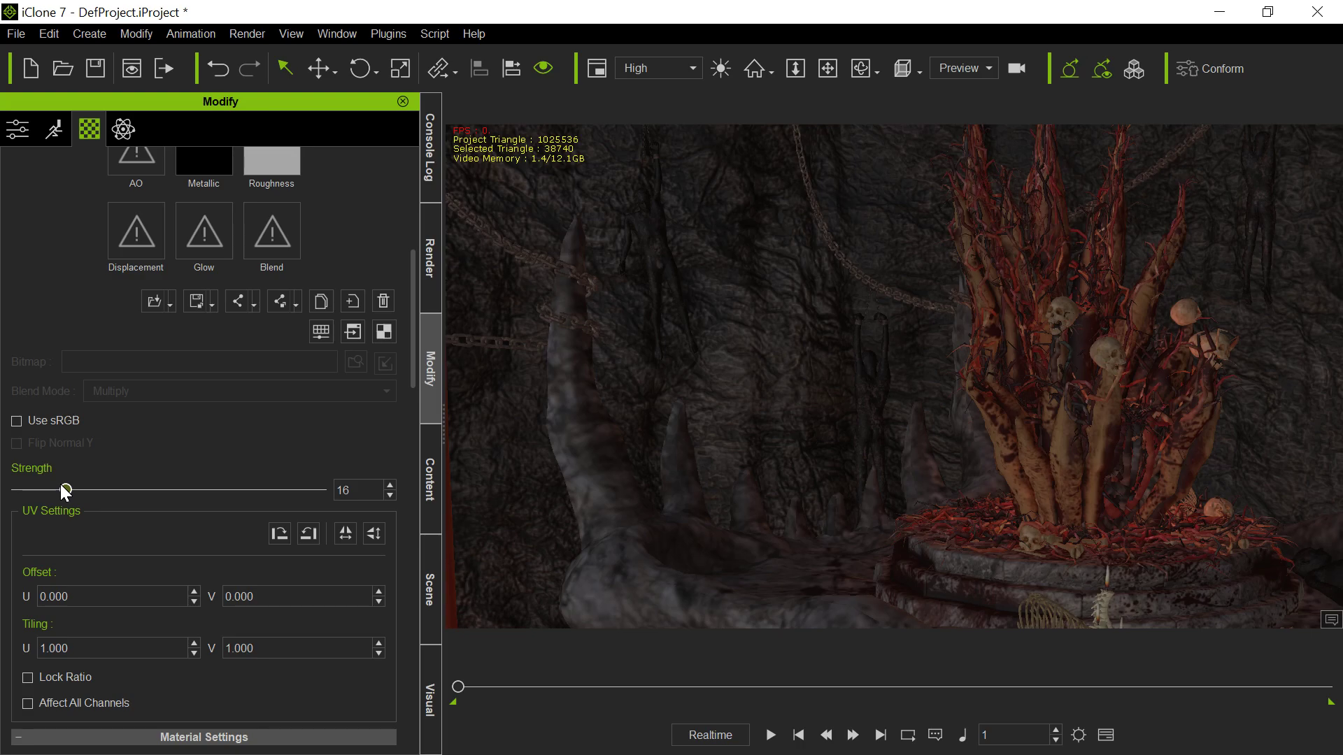
drag(64, 490, 102, 491)
scroll(757, 417, down, 5)
scroll(759, 415, down, 4)
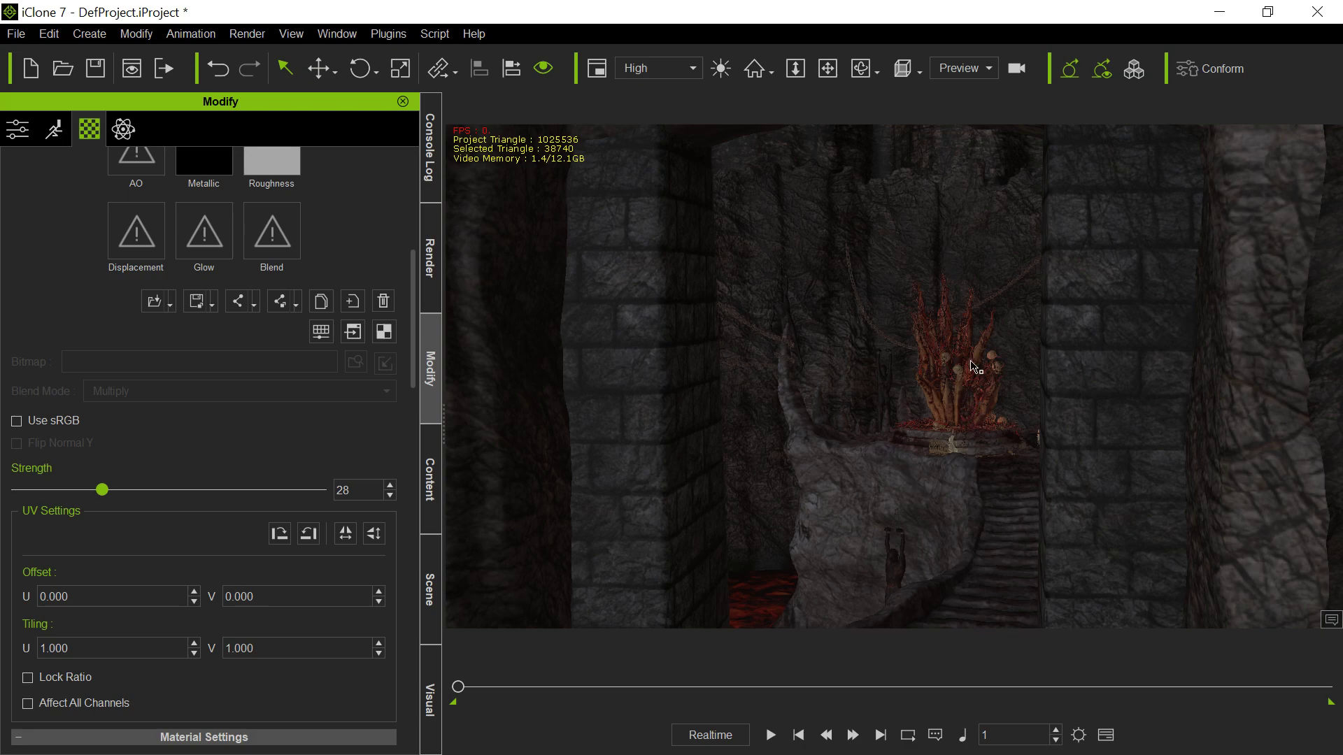
scroll(974, 365, down, 6)
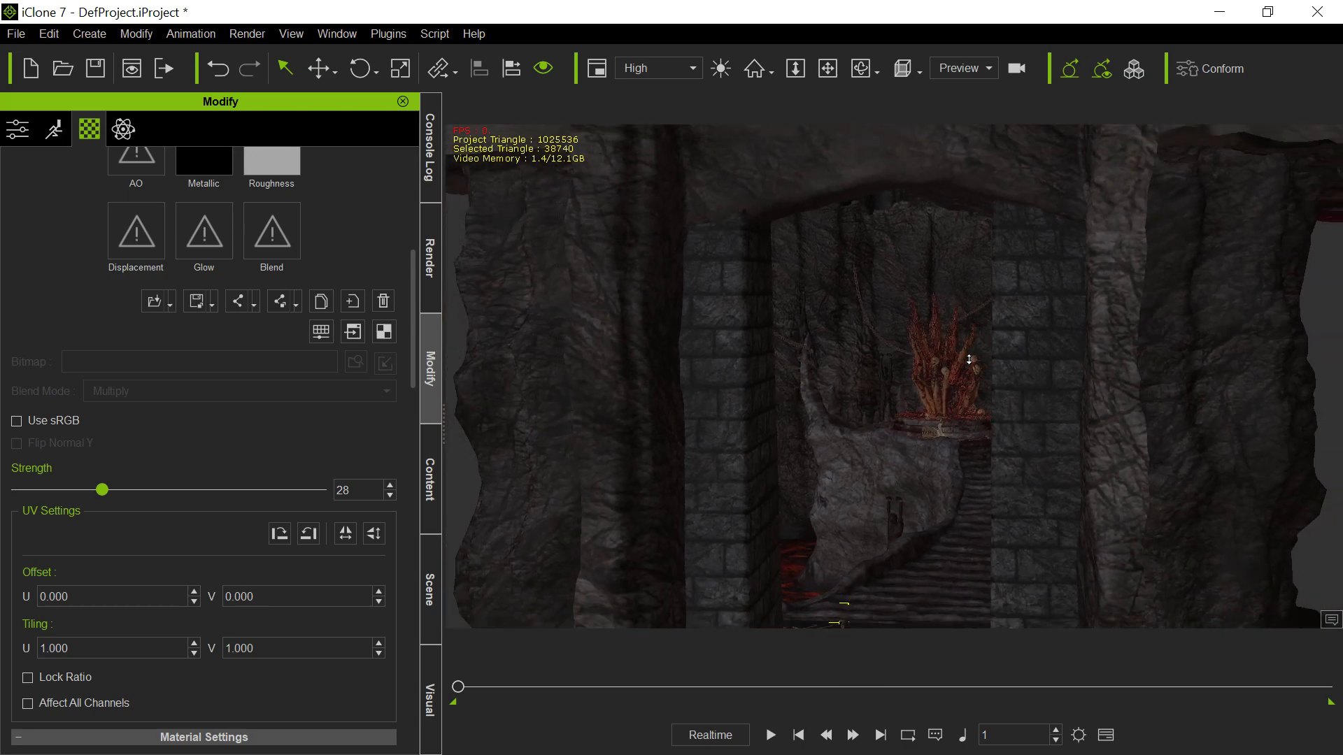
scroll(969, 359, up, 1)
scroll(969, 359, up, 4)
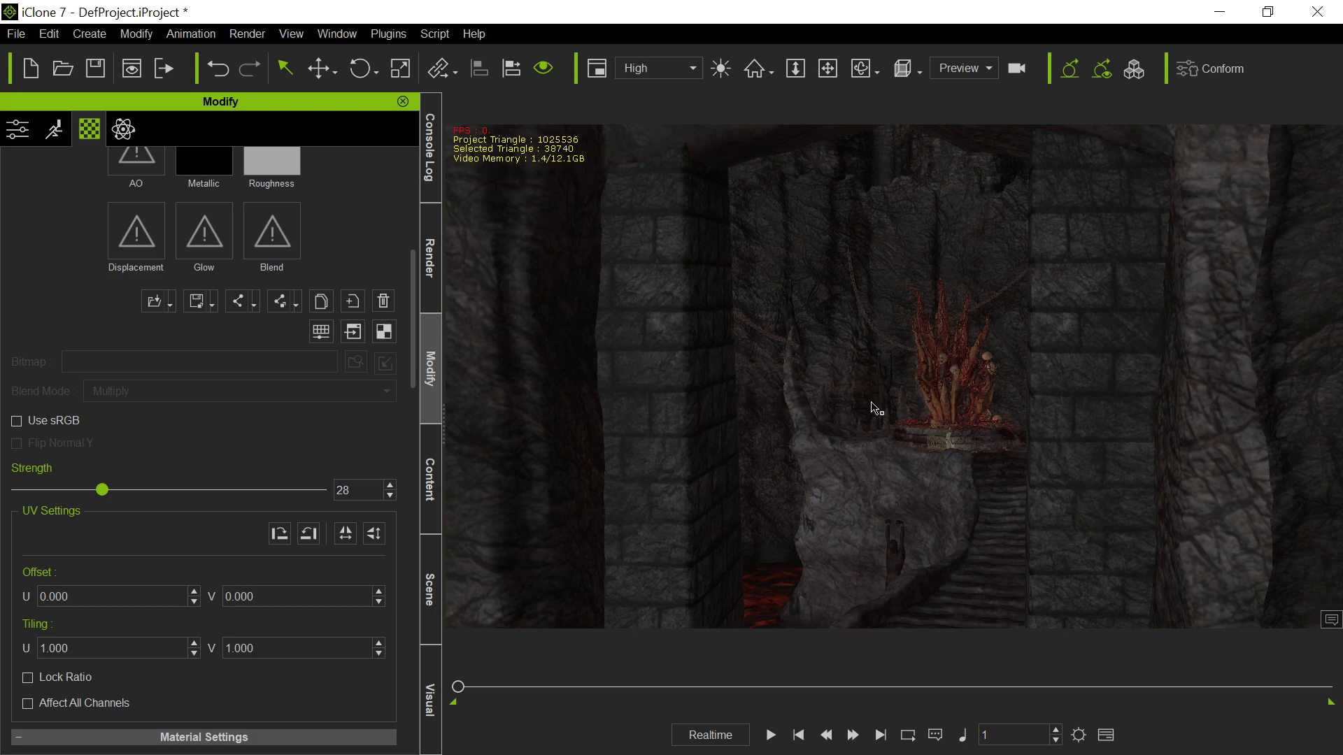
scroll(278, 442, up, 5)
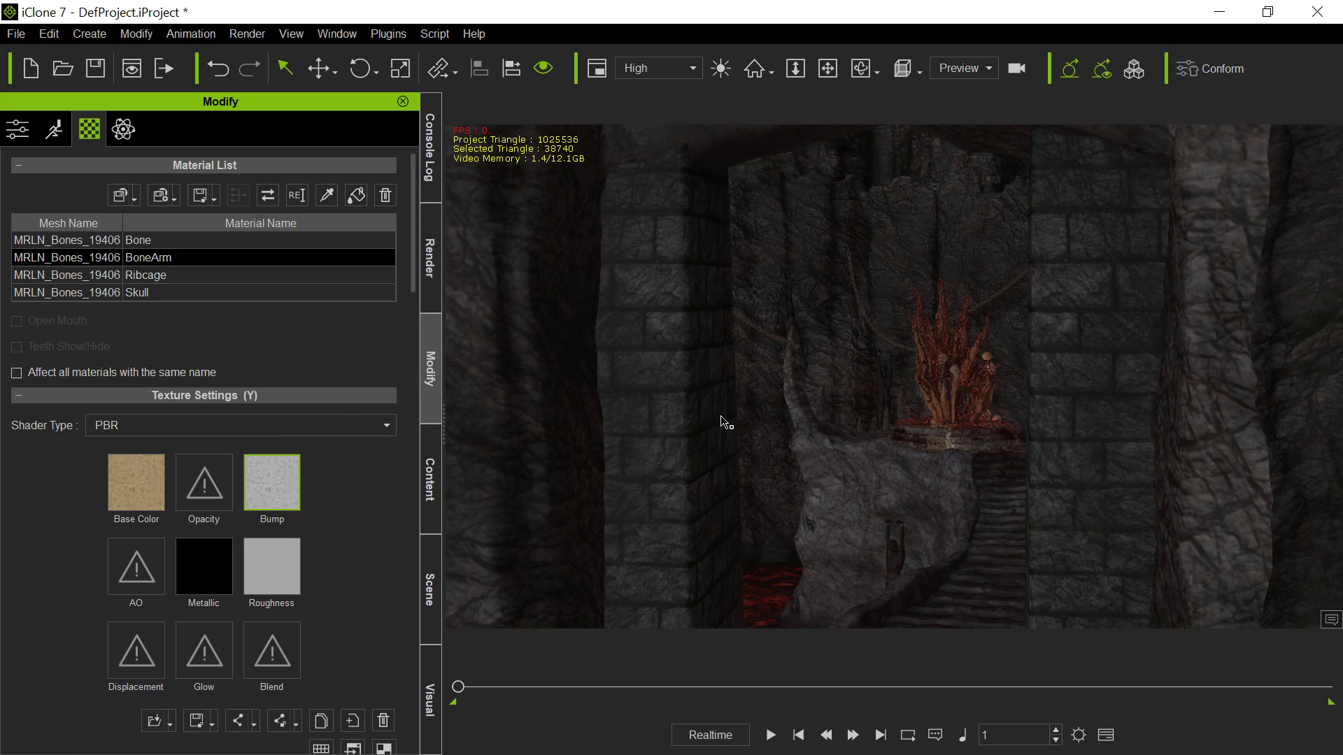
scroll(719, 415, down, 5)
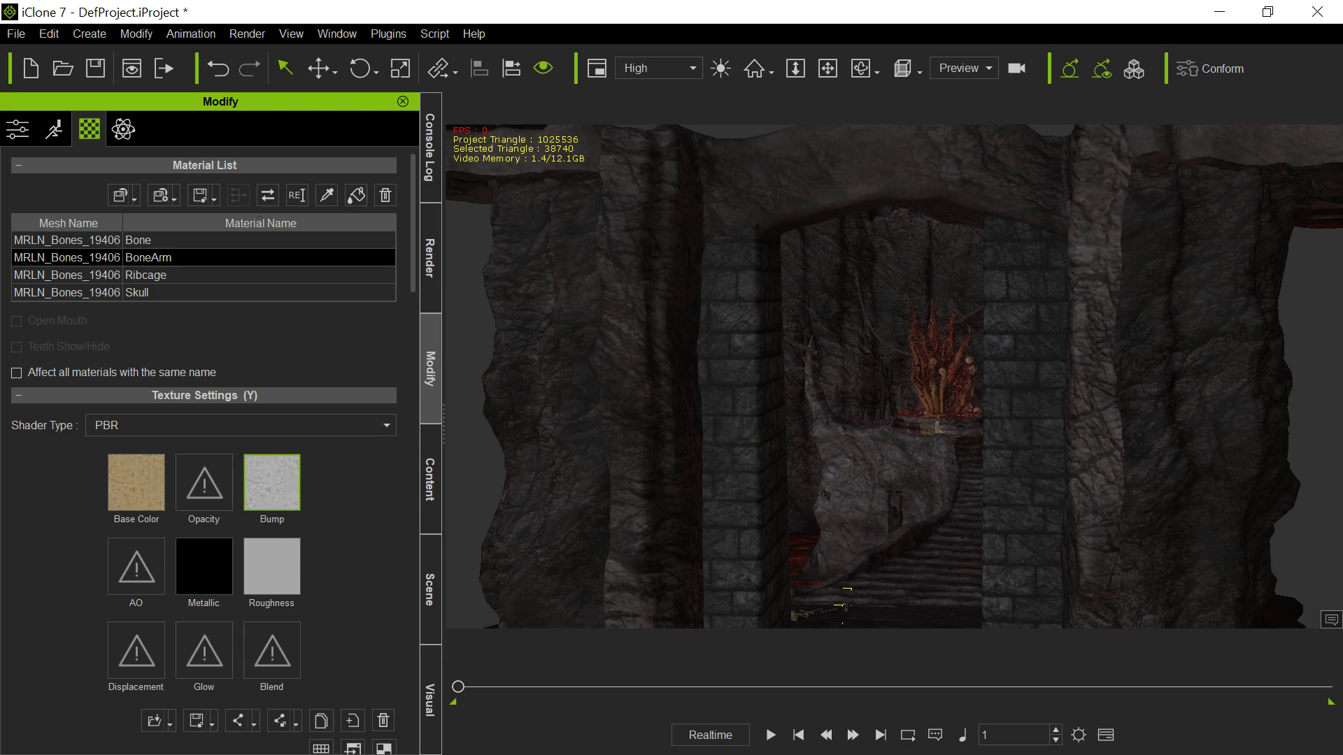
Step: Switch to Character Creator and orbit the view through the archway to the throne and stairs
key(alt+Tab)
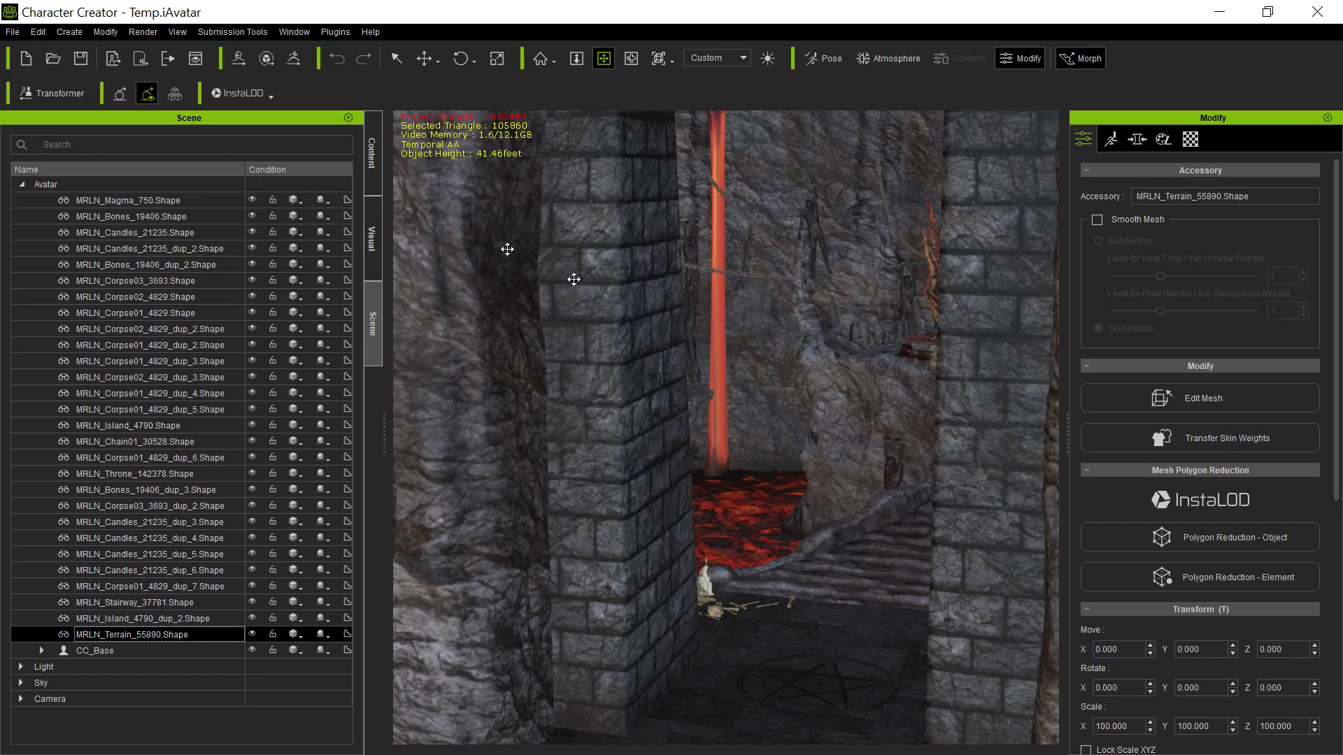
right_drag(599, 400, 650, 321)
right_drag(806, 314, 681, 392)
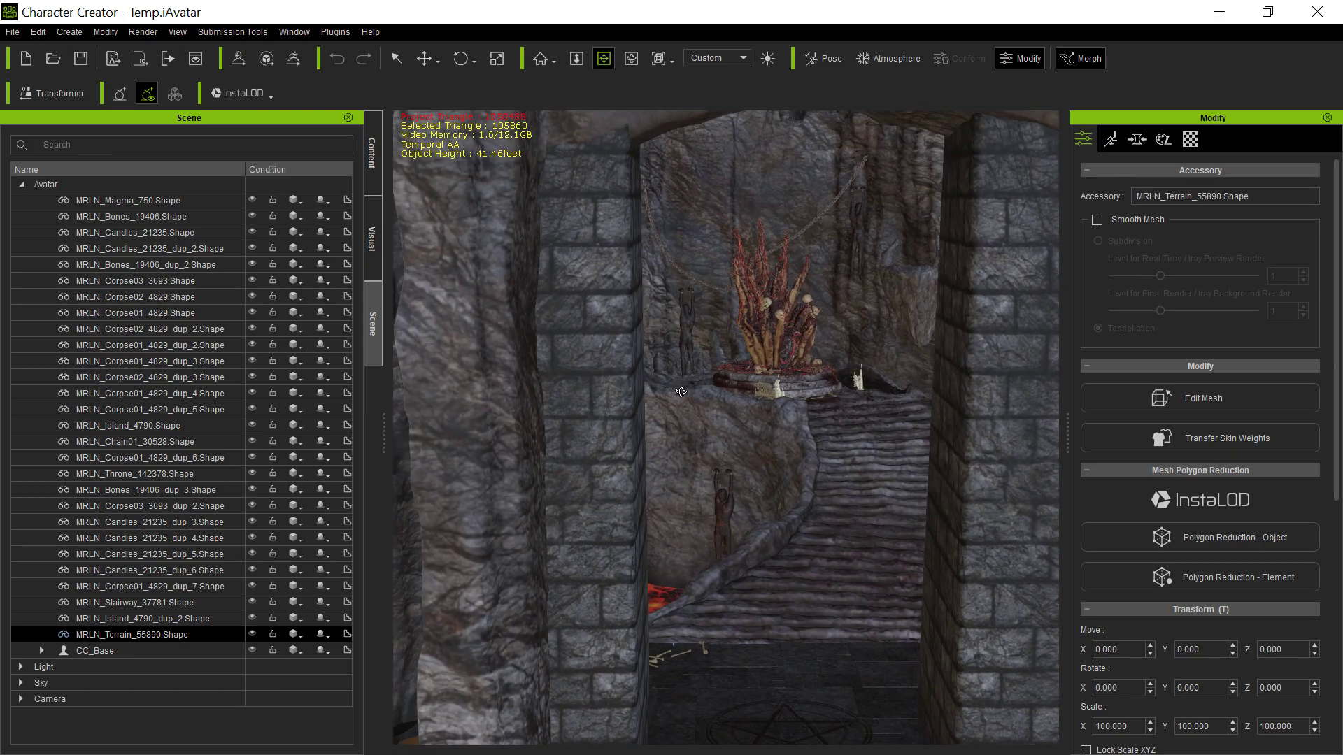
mouse_move(711, 492)
right_down()
mouse_move(848, 377)
mouse_move(692, 474)
right_up()
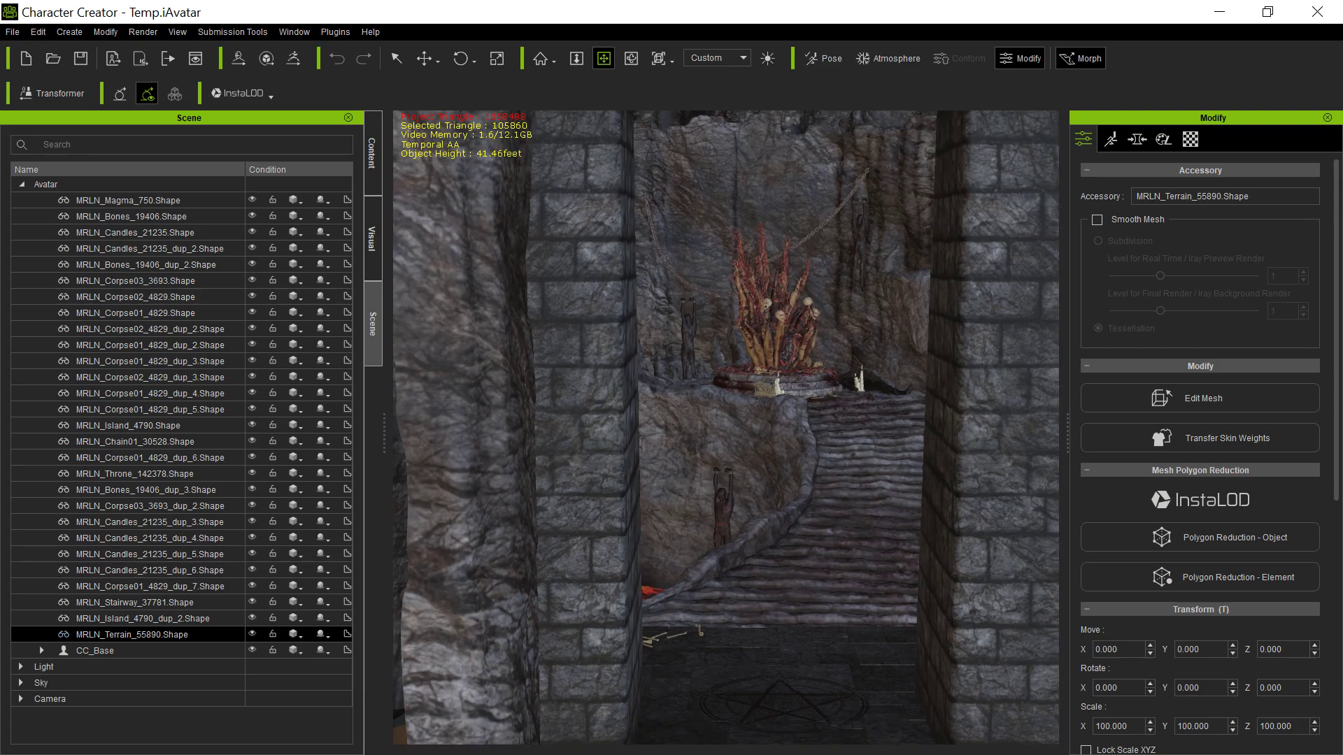